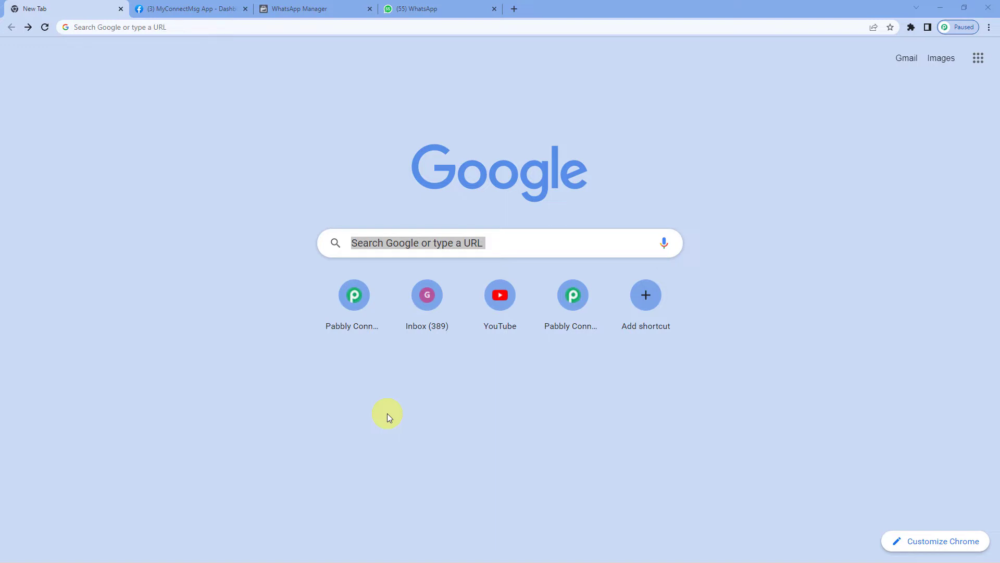
- Load the pabbly.com homepage in the Chrome address bar
{"action": "left_click", "coordinate": [278, 27]}
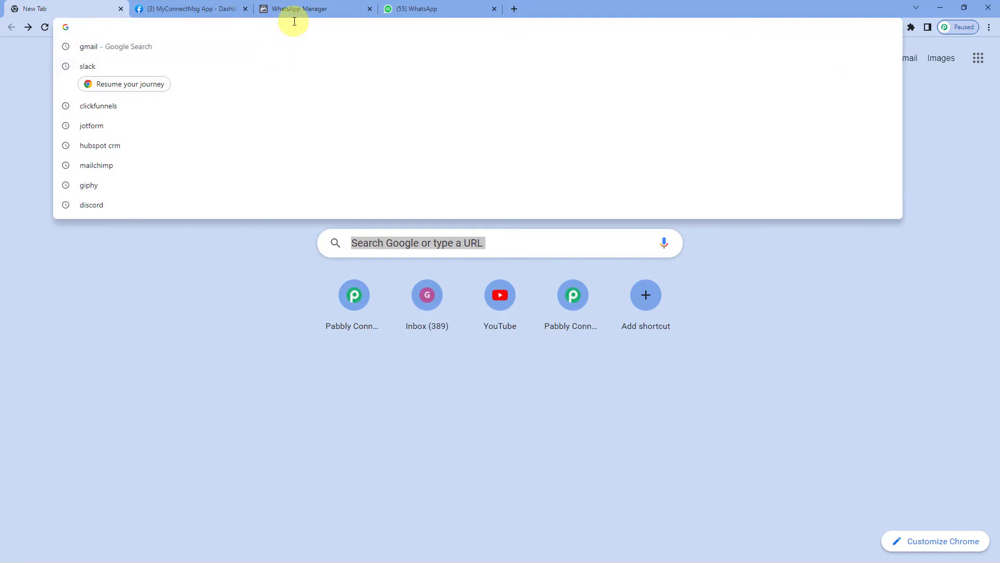
{"action": "type", "text": "pabbly"}
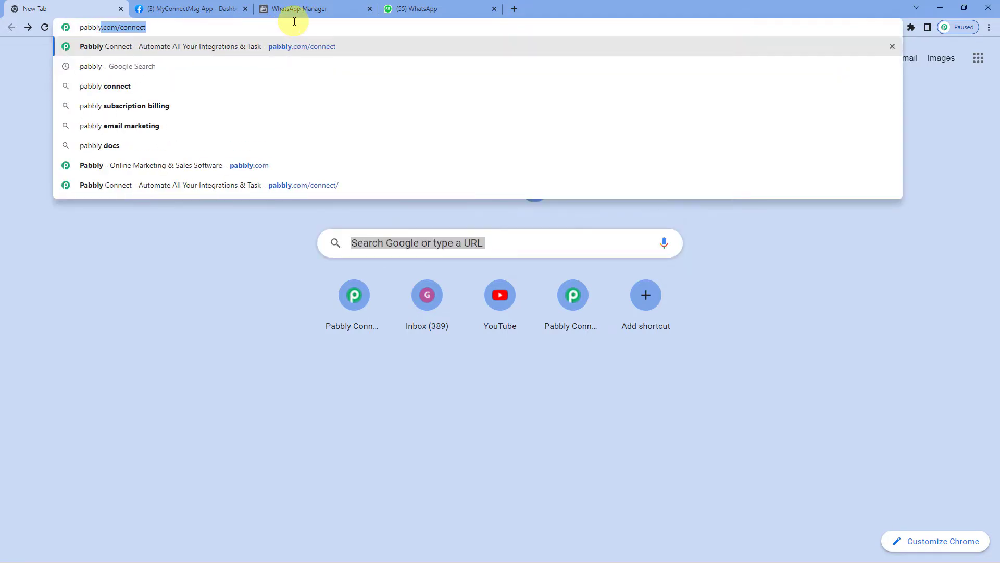
{"action": "type", "text": ".co"}
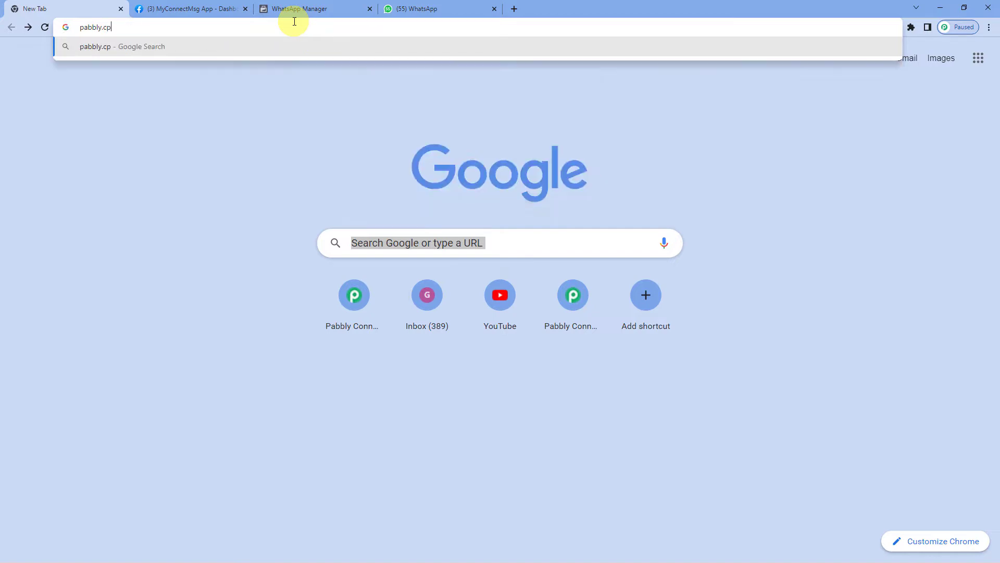
{"action": "type", "text": "m"}
{"action": "key", "text": "Return"}
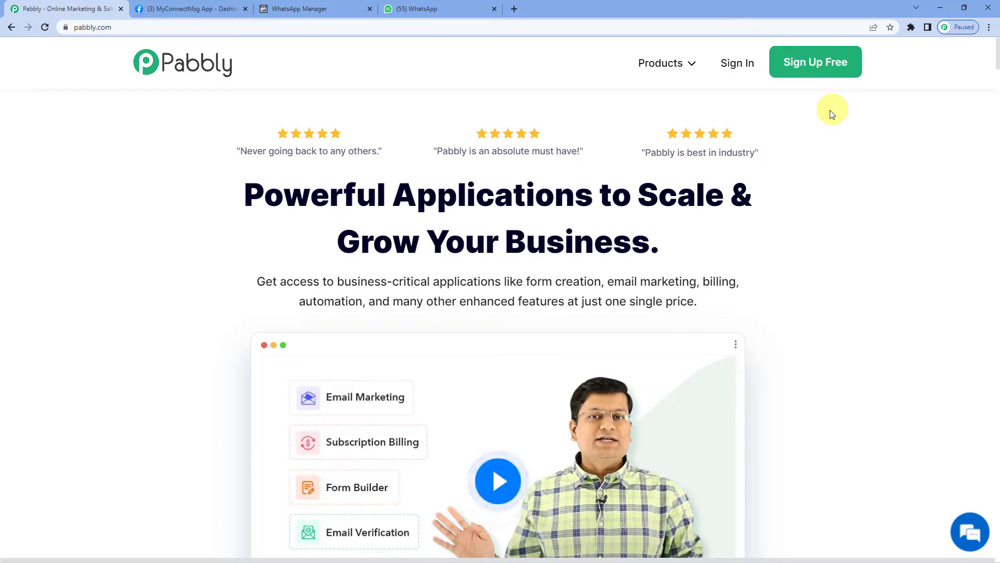
- Sign in to Pabbly and create a workflow named 'Google Sheets To WhatsApp'
{"action": "left_click", "coordinate": [738, 70]}
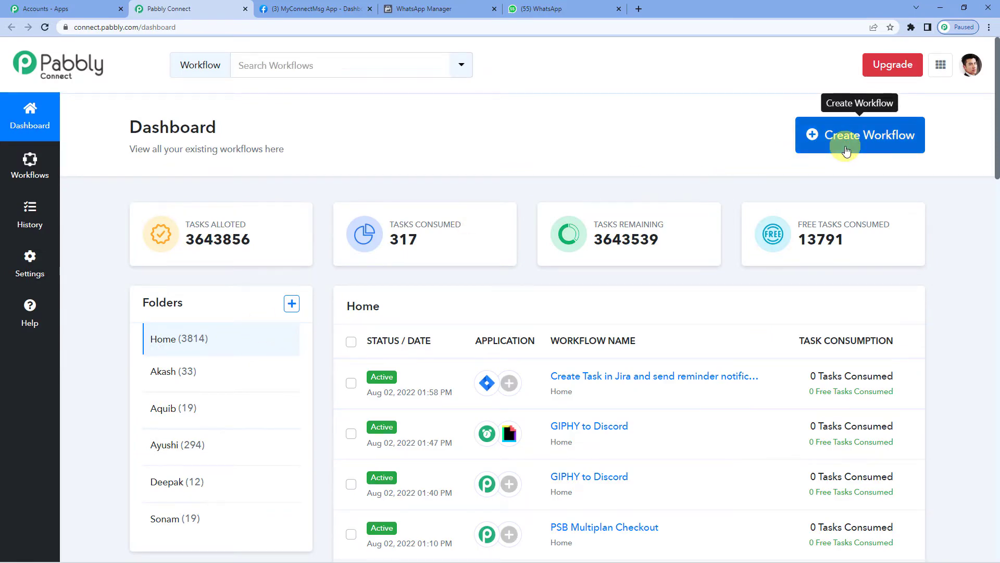
{"action": "left_click", "coordinate": [846, 151]}
{"action": "left_click", "coordinate": [404, 309]}
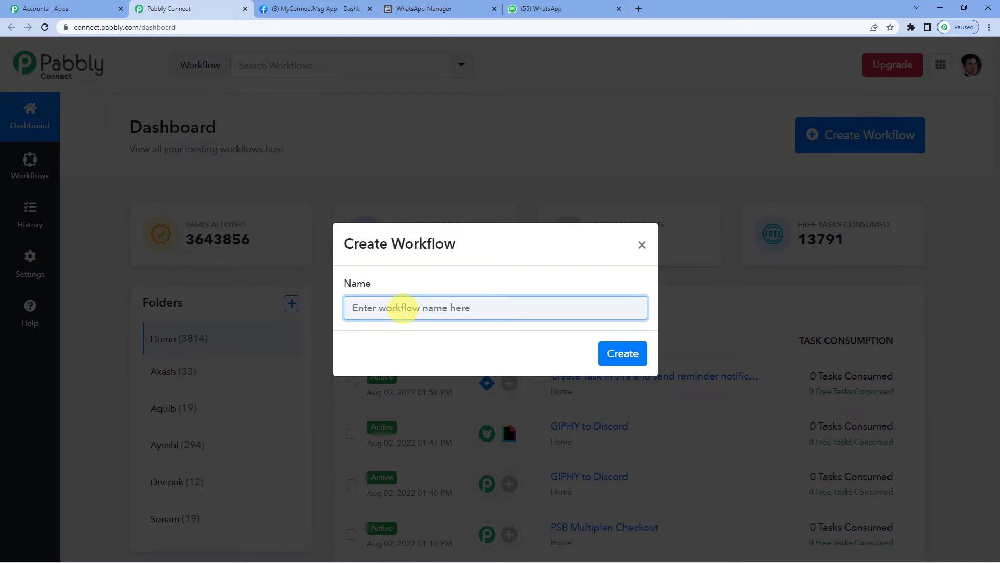
{"action": "type", "text": "Google"}
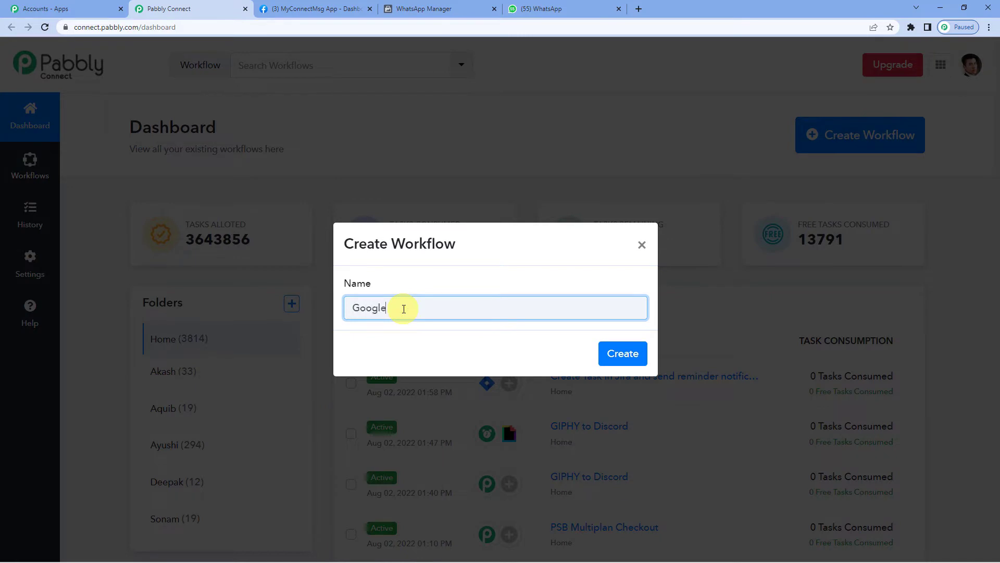
{"action": "type", "text": " Sheets To WhatsApp"}
{"action": "left_click", "coordinate": [618, 357]}
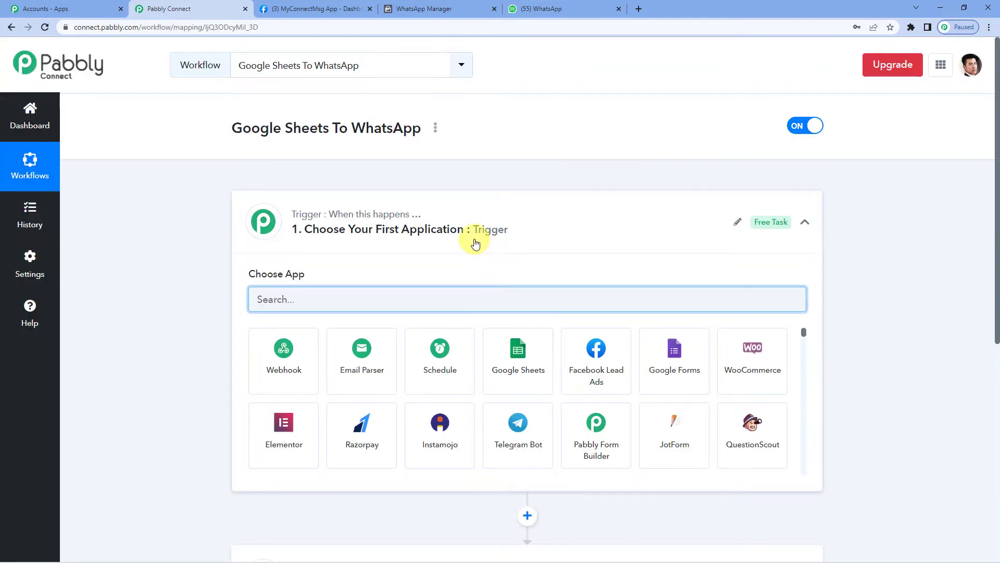
- Collapse the trigger card to overview the empty trigger and action steps
{"action": "left_click", "coordinate": [475, 243]}
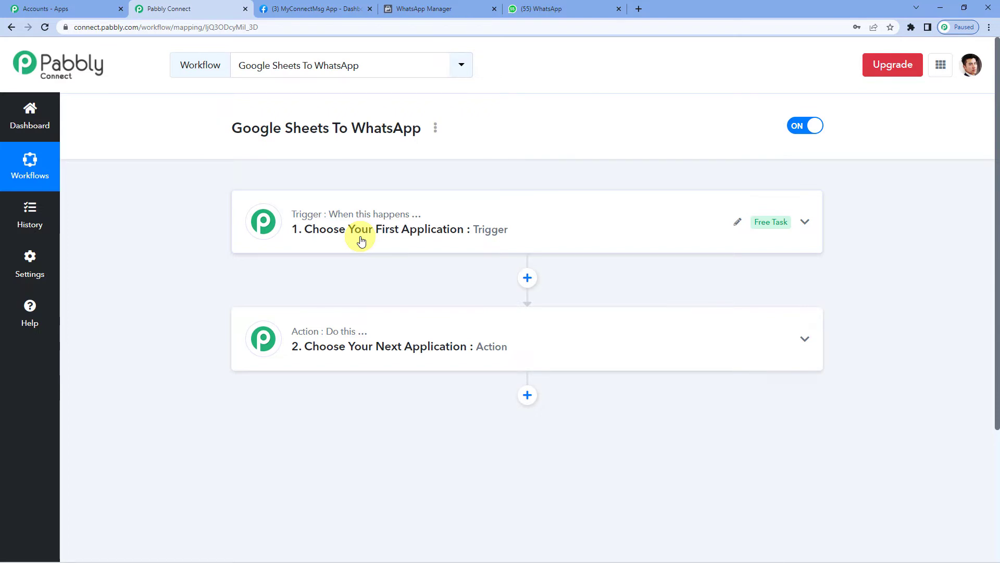
{"action": "mouse_move", "coordinate": [362, 334]}
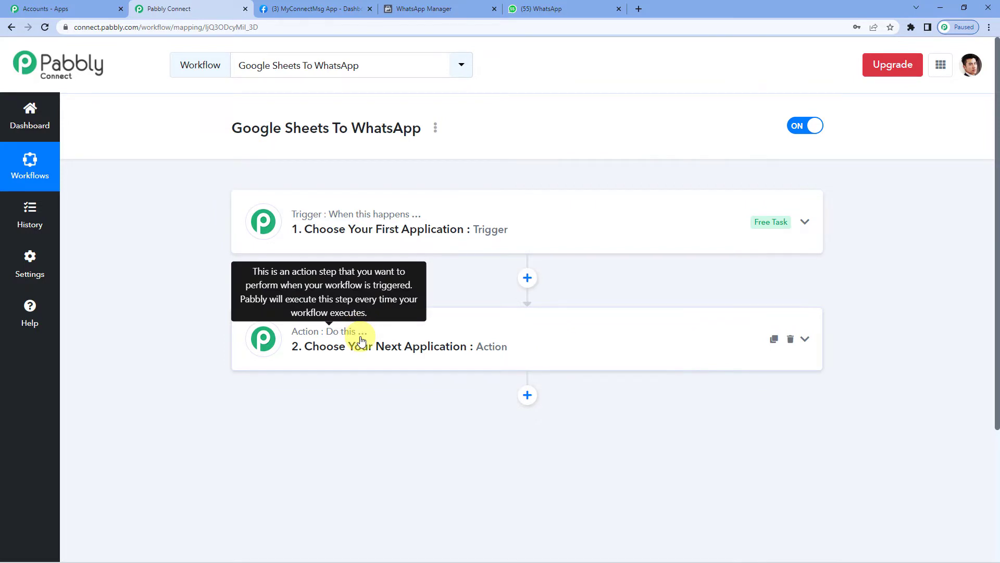
- Set the trigger to Google Sheets with the New or Updated Spreadsheet Row event
{"action": "left_click", "coordinate": [401, 229]}
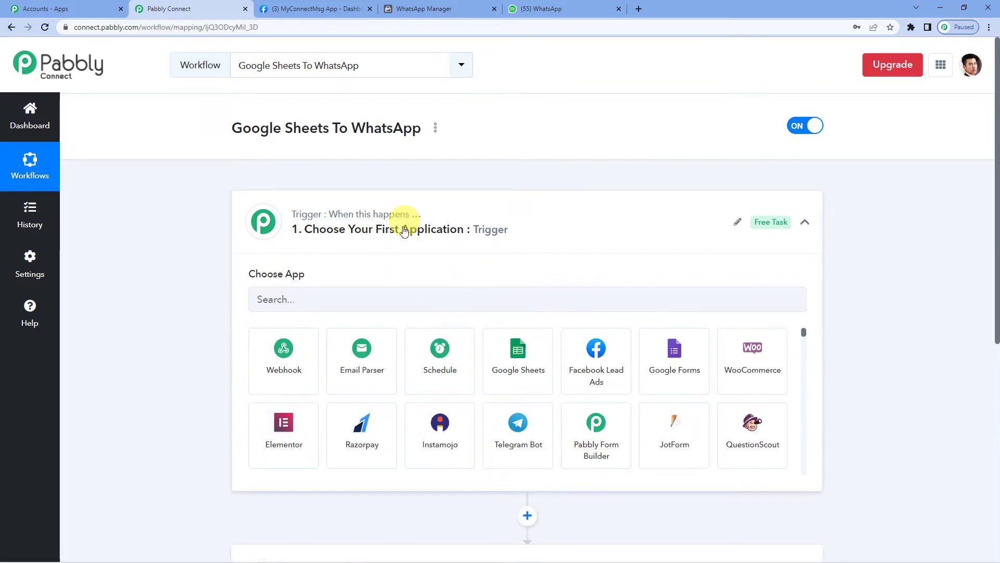
{"action": "left_click", "coordinate": [369, 297]}
{"action": "type", "text": "google"}
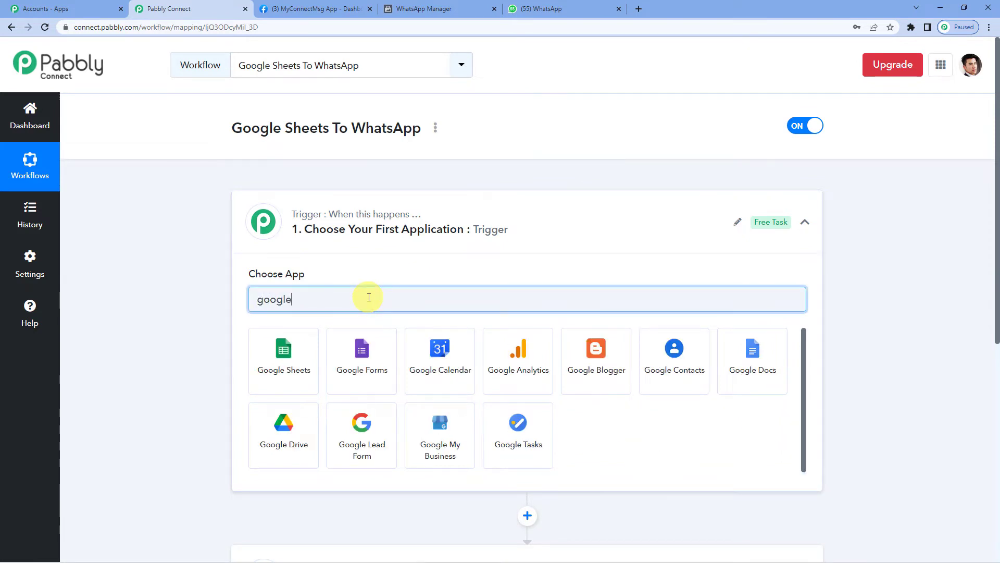
{"action": "left_click", "coordinate": [267, 361]}
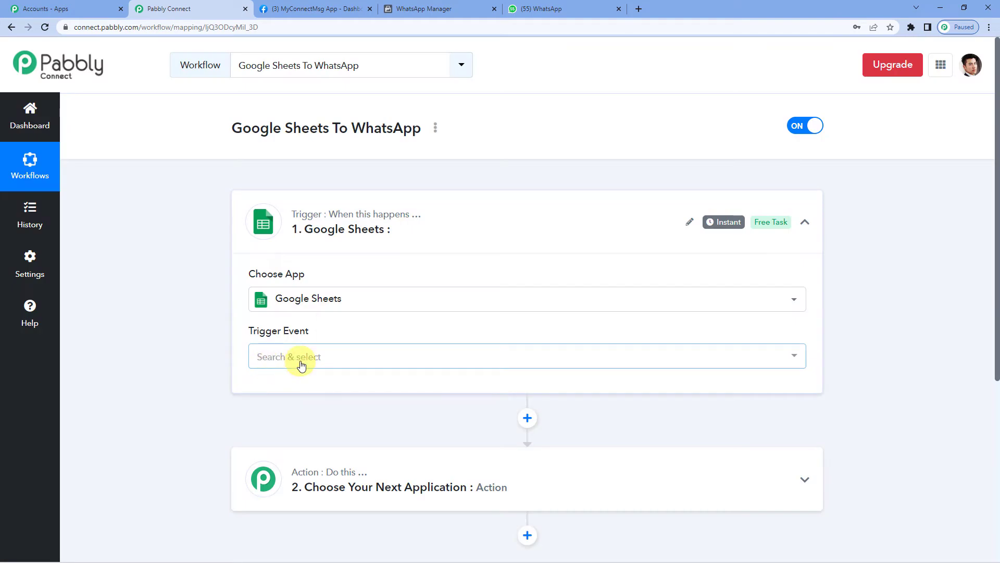
{"action": "left_click", "coordinate": [302, 367]}
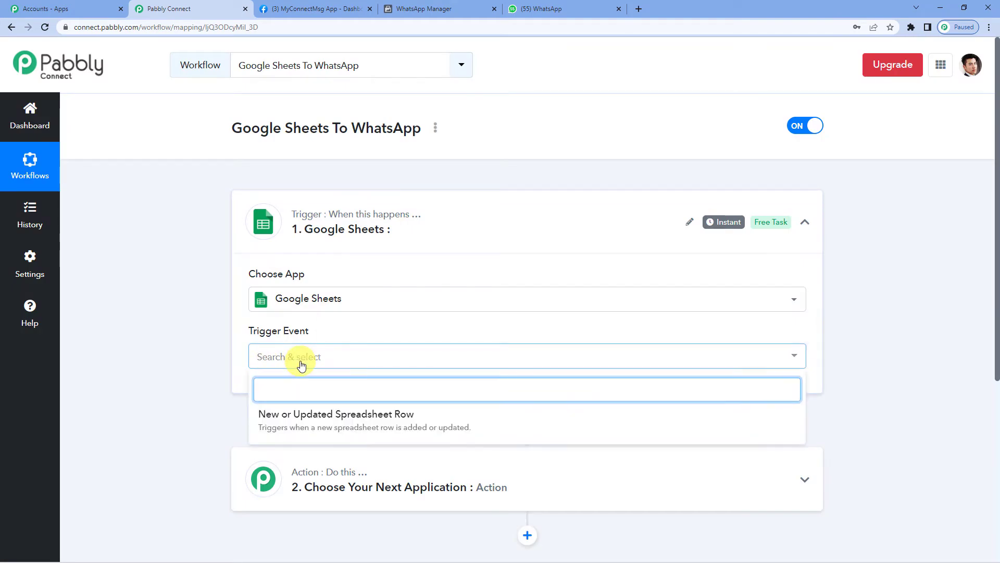
{"action": "left_click", "coordinate": [333, 420]}
{"action": "scroll", "coordinate": [348, 361], "scroll_direction": "down", "scroll_amount": 3}
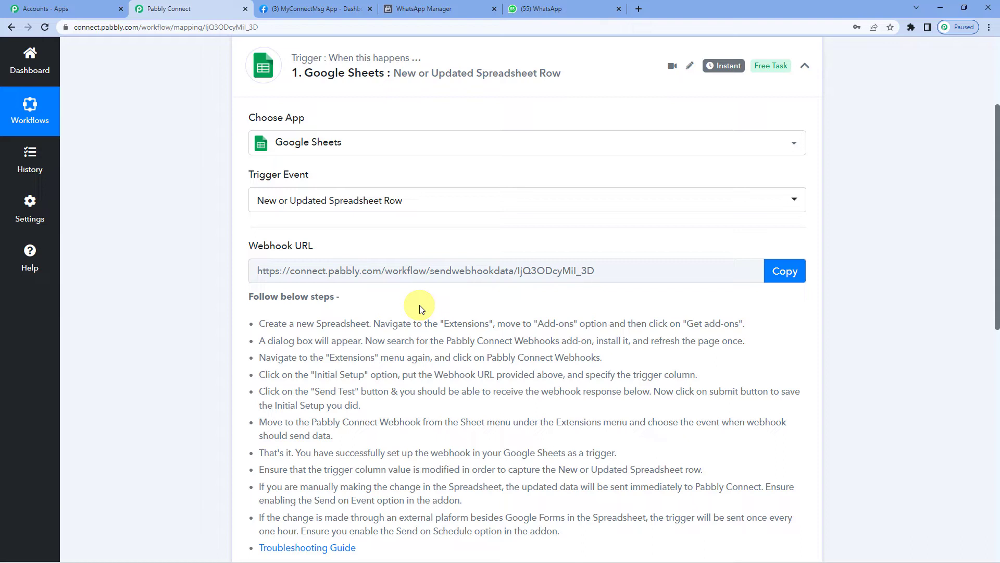
- Copy the trigger's webhook URL
{"action": "left_click", "coordinate": [780, 275]}
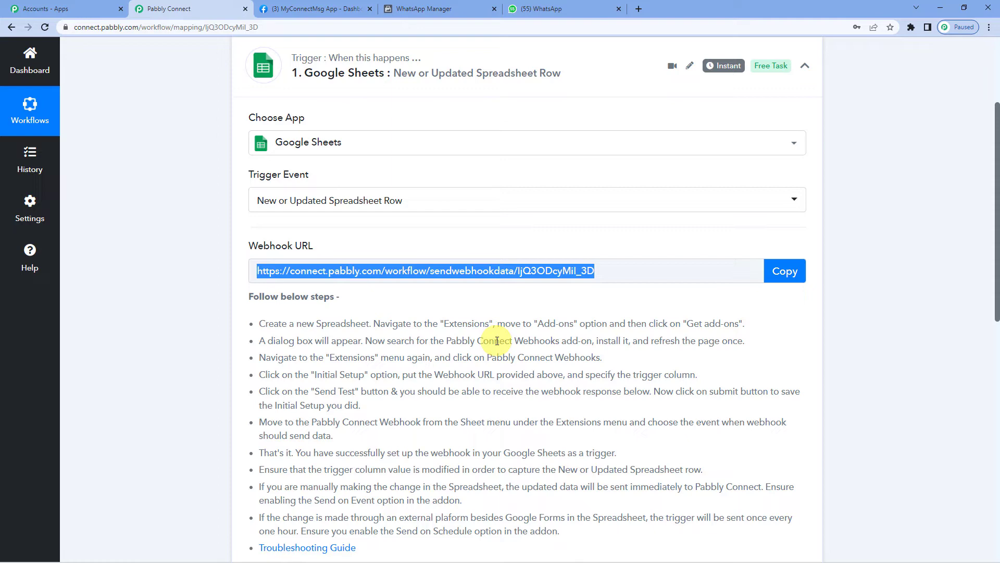
{"action": "scroll", "coordinate": [497, 340], "scroll_direction": "down", "scroll_amount": 2}
{"action": "scroll", "coordinate": [461, 433], "scroll_direction": "up", "scroll_amount": 1}
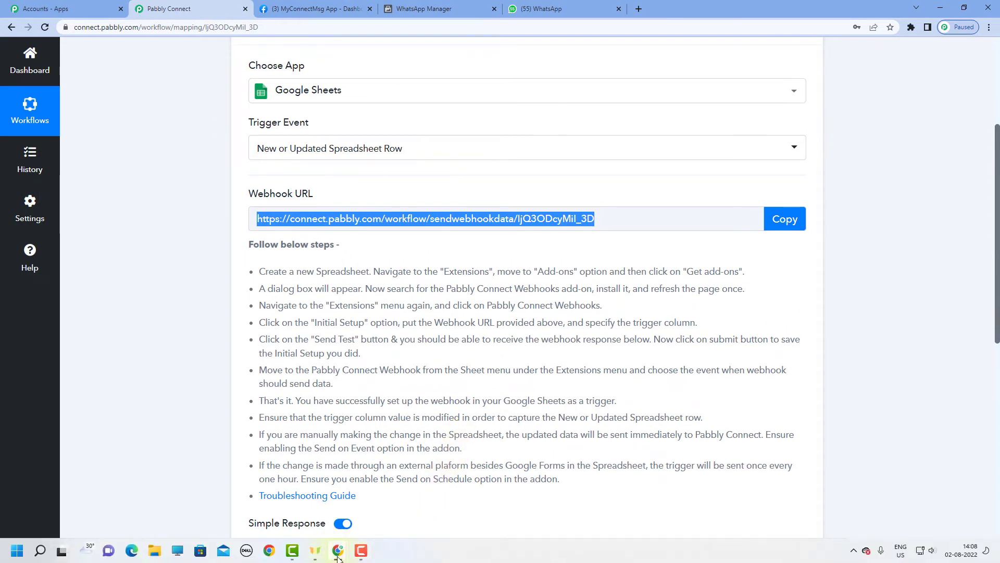
- Switch to the Customers Test List sheet and open Extensions > Pabbly Connect Webhooks
{"action": "mouse_move", "coordinate": [338, 551]}
{"action": "left_click", "coordinate": [373, 524]}
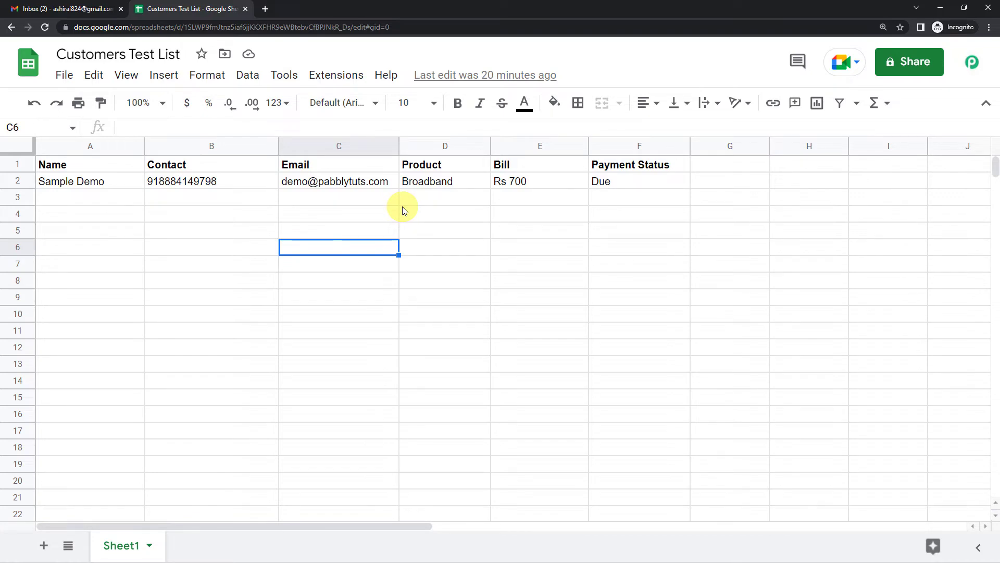
{"action": "left_click", "coordinate": [328, 81]}
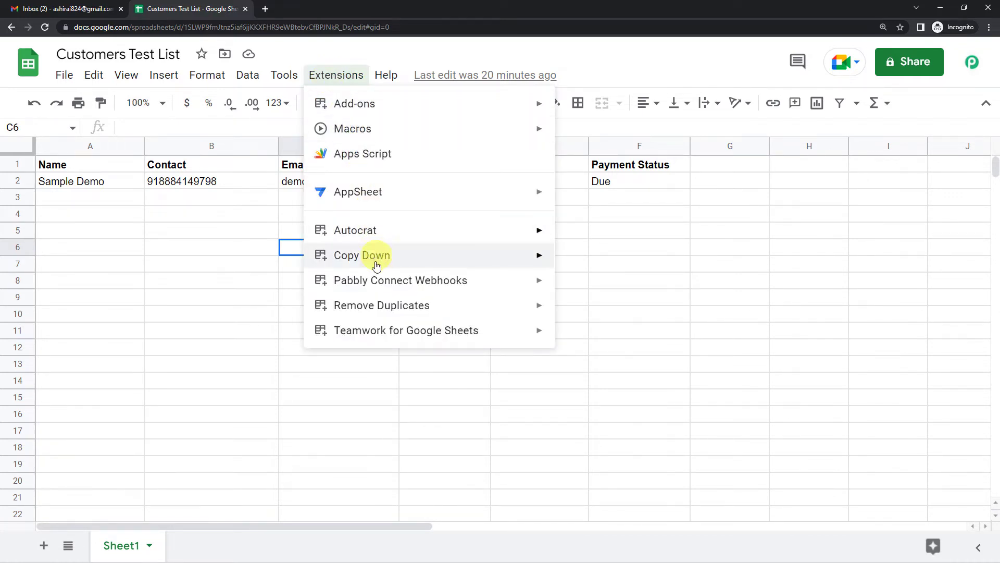
{"action": "mouse_move", "coordinate": [377, 285]}
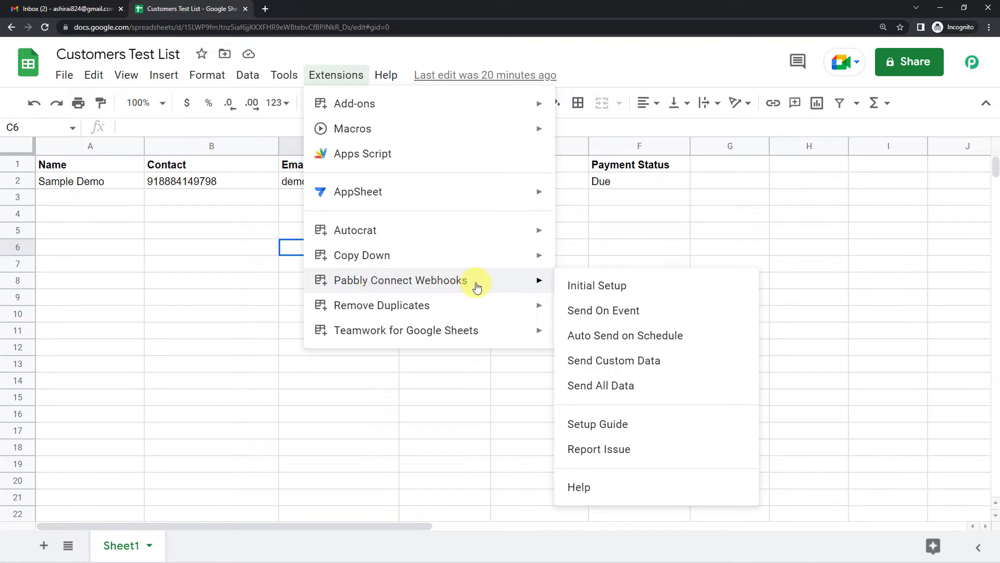
- In Initial Setup, paste the webhook URL, set trigger column F, and send test data
{"action": "left_click", "coordinate": [569, 287]}
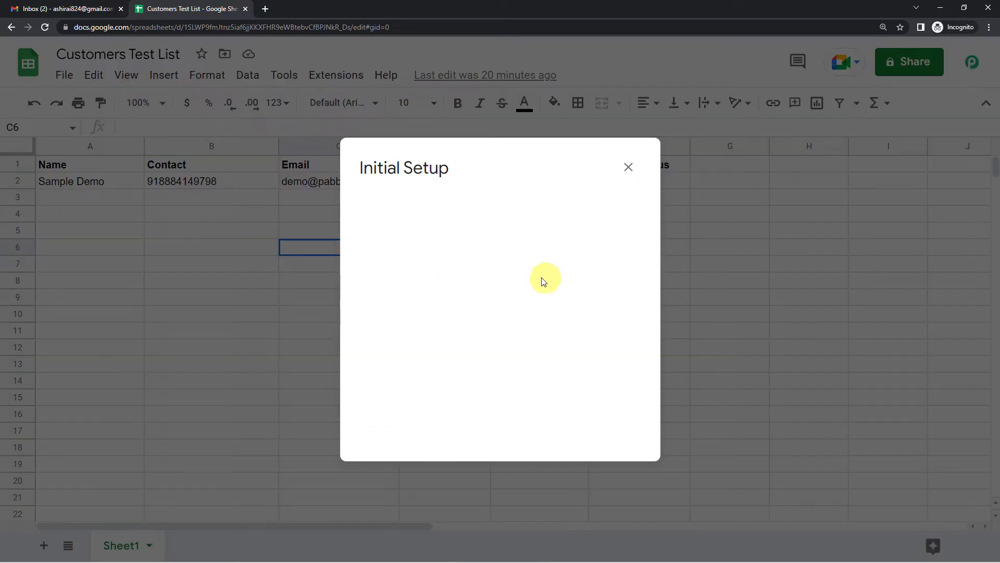
{"action": "left_click", "coordinate": [437, 301]}
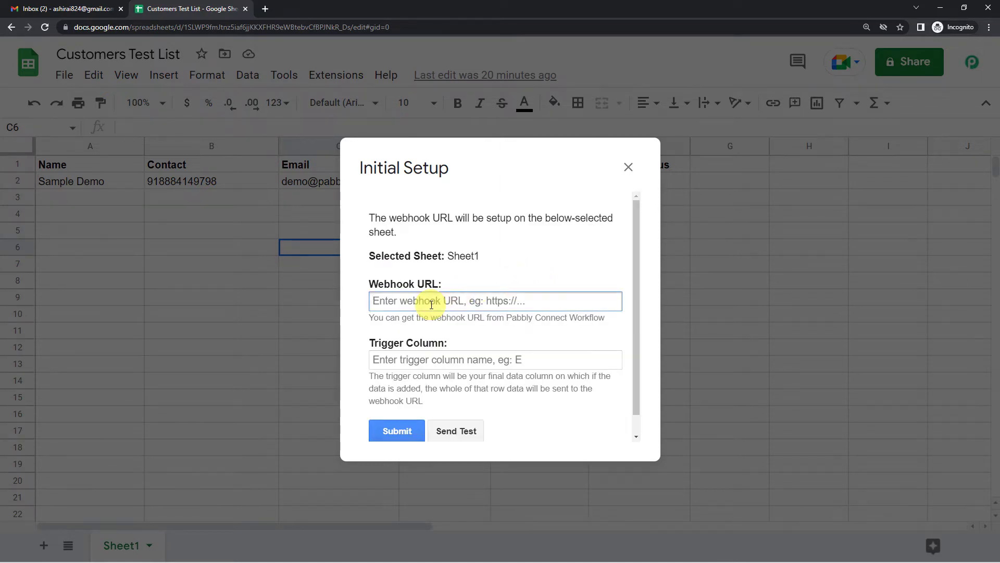
{"action": "key", "text": "ctrl+v"}
{"action": "scroll", "coordinate": [432, 297], "scroll_direction": "down", "scroll_amount": 1}
{"action": "left_click", "coordinate": [432, 341]}
{"action": "type", "text": "F"}
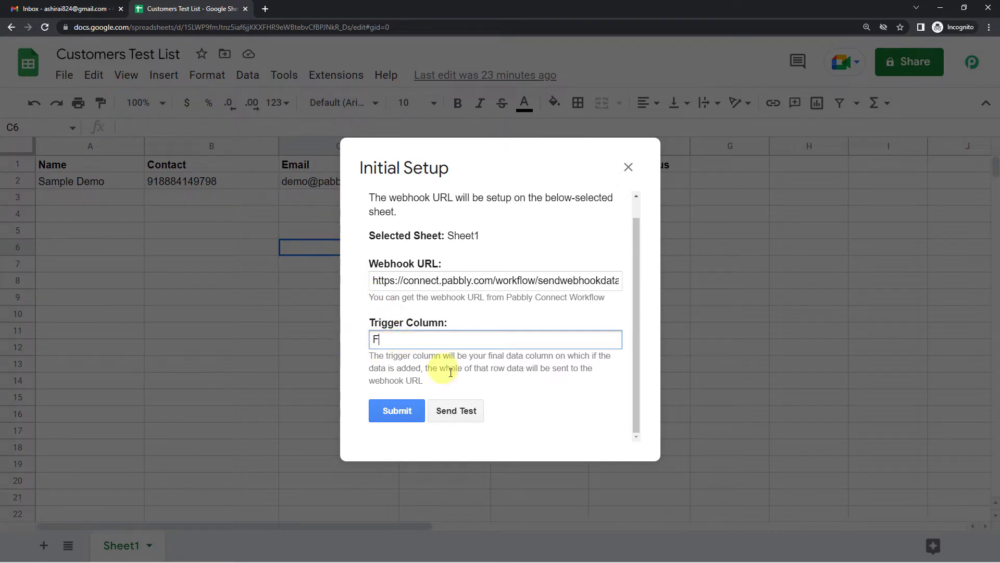
{"action": "left_click", "coordinate": [470, 409]}
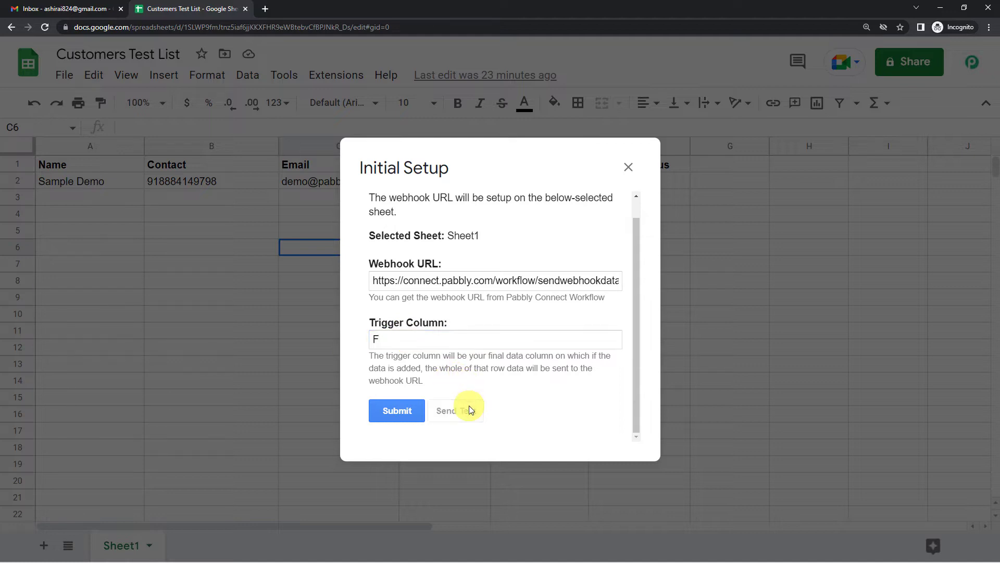
{"action": "scroll", "coordinate": [448, 357], "scroll_direction": "down", "scroll_amount": 2}
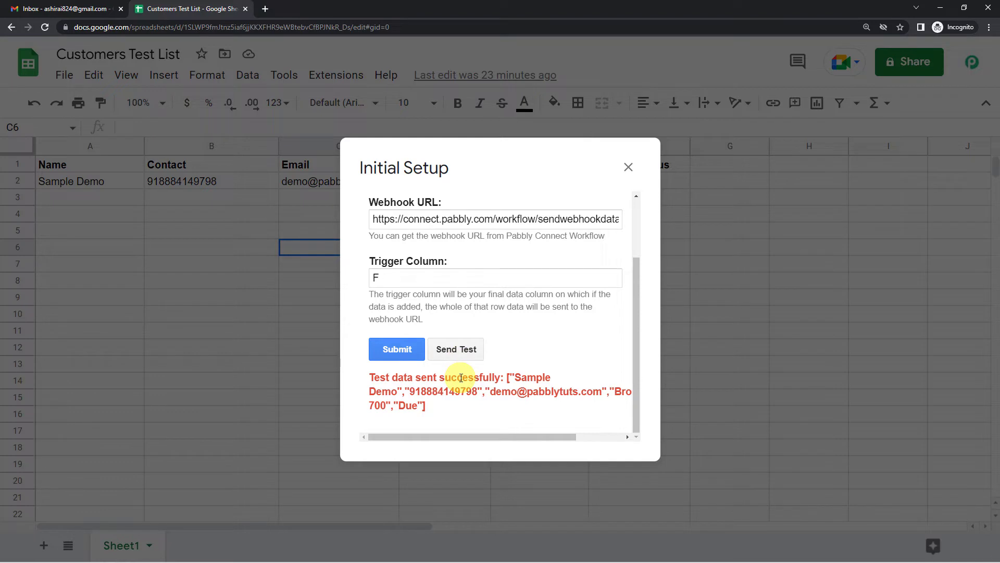
- Close the setup dialog and turn on the add-on's Send On Event option
{"action": "left_click", "coordinate": [625, 166]}
{"action": "left_click", "coordinate": [351, 76]}
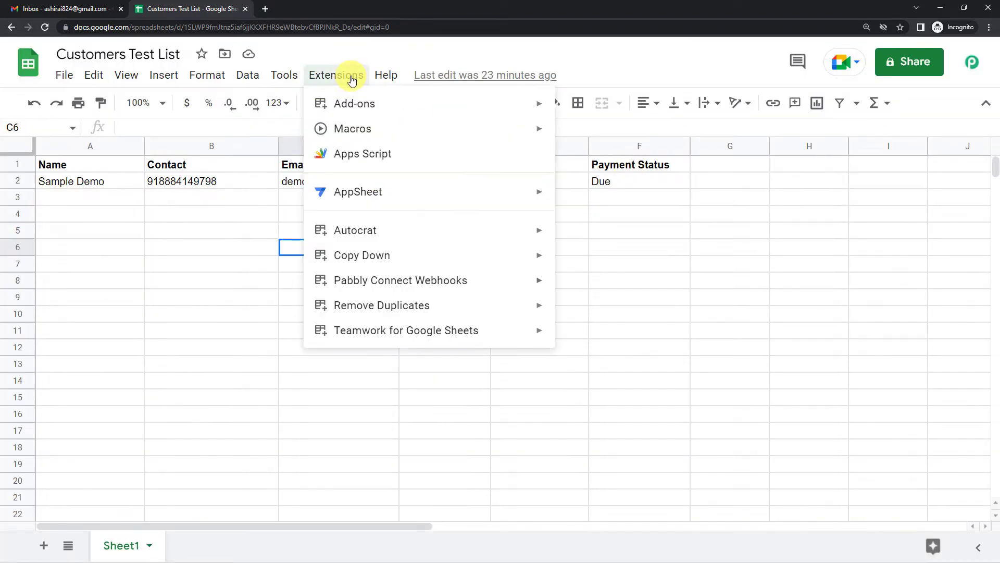
{"action": "mouse_move", "coordinate": [364, 281]}
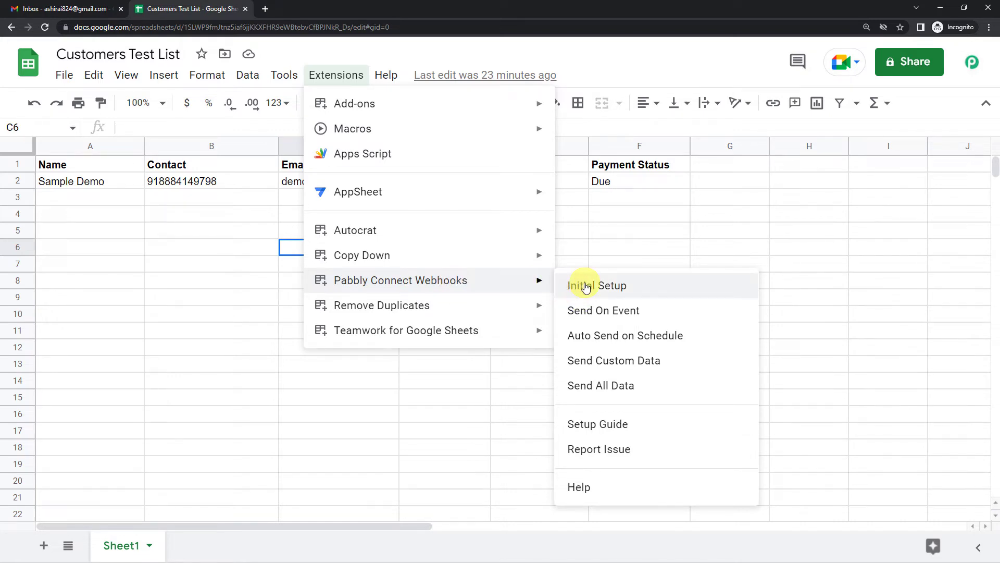
{"action": "left_click", "coordinate": [589, 315]}
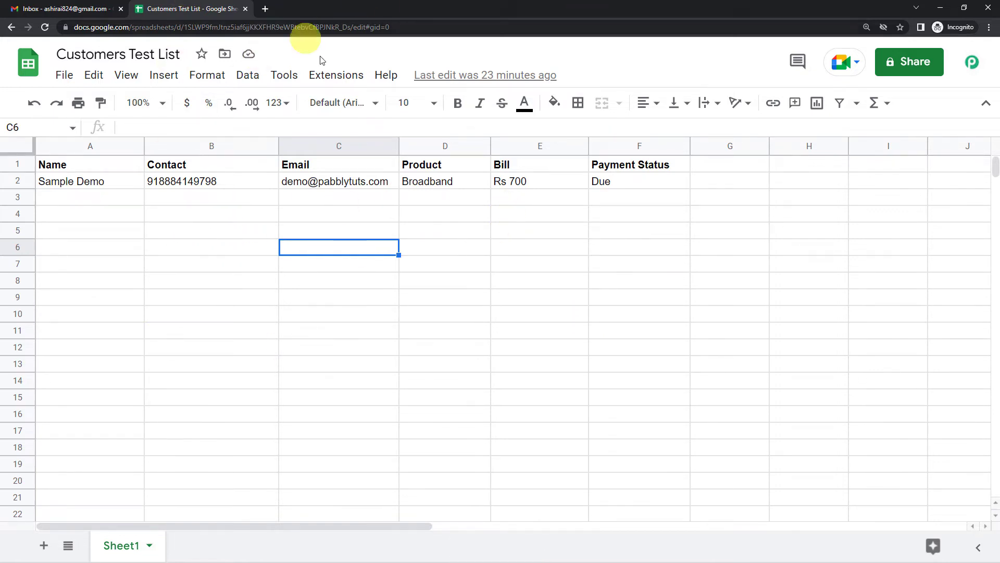
- Return to the Pabbly Connect workflow and scroll to the trigger's received response
{"action": "mouse_move", "coordinate": [339, 551]}
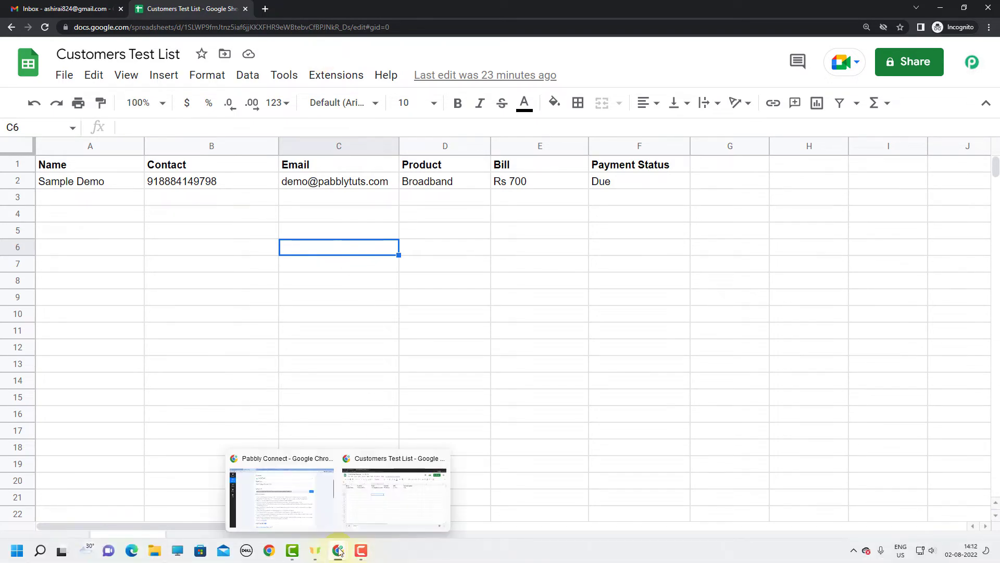
{"action": "left_click", "coordinate": [319, 514]}
{"action": "scroll", "coordinate": [592, 311], "scroll_direction": "down", "scroll_amount": 8}
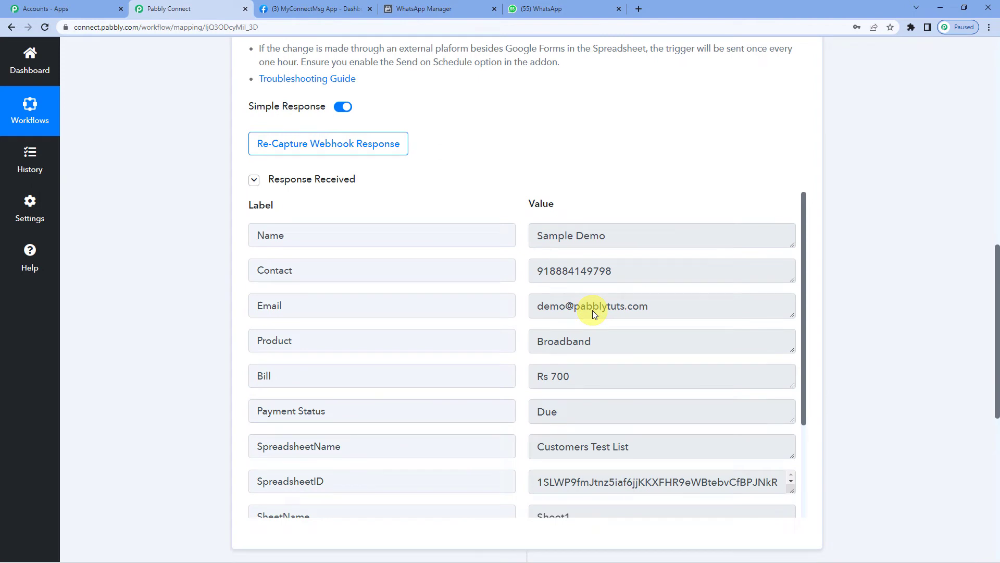
{"action": "scroll", "coordinate": [592, 310], "scroll_direction": "down", "scroll_amount": 1}
{"action": "scroll", "coordinate": [592, 311], "scroll_direction": "up", "scroll_amount": 1}
{"action": "scroll", "coordinate": [602, 156], "scroll_direction": "down", "scroll_amount": 1}
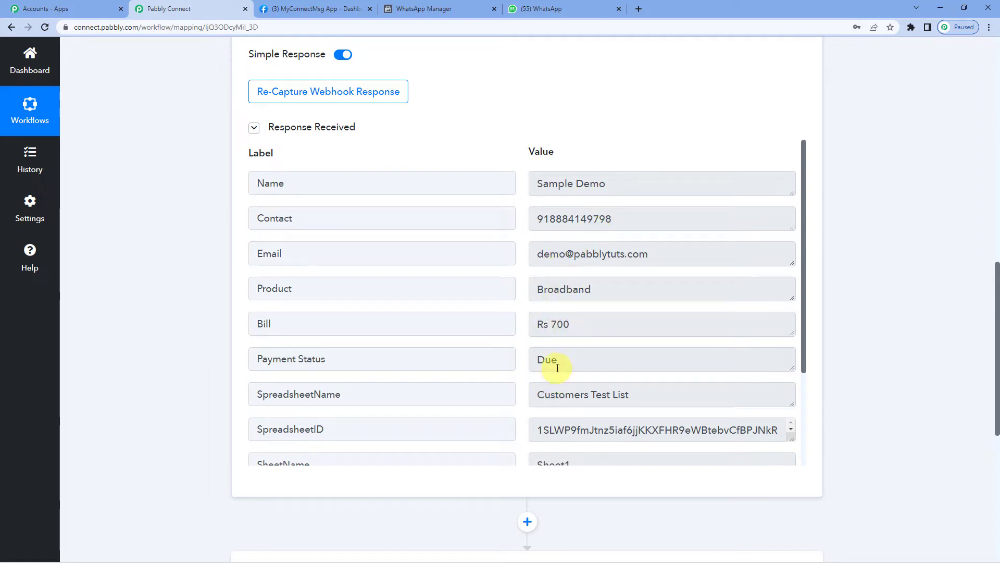
- Highlight the captured Due, Name and Rs 700 values, then scroll to the next step
{"action": "left_click_drag", "start_coordinate": [567, 358], "coordinate": [532, 359]}
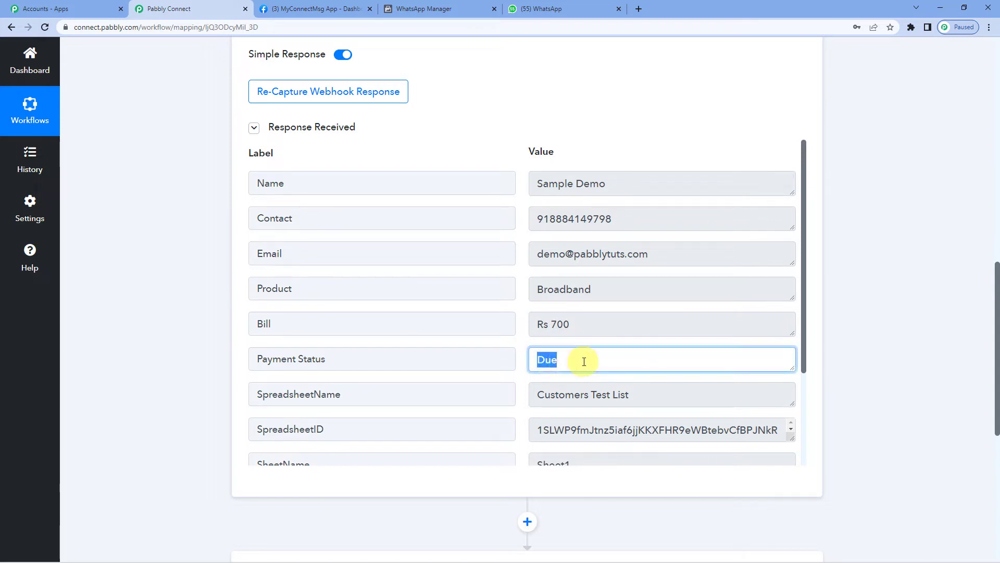
{"action": "left_click_drag", "start_coordinate": [608, 183], "coordinate": [543, 189]}
{"action": "left_click", "coordinate": [563, 354]}
{"action": "left_click_drag", "start_coordinate": [575, 328], "coordinate": [518, 323]}
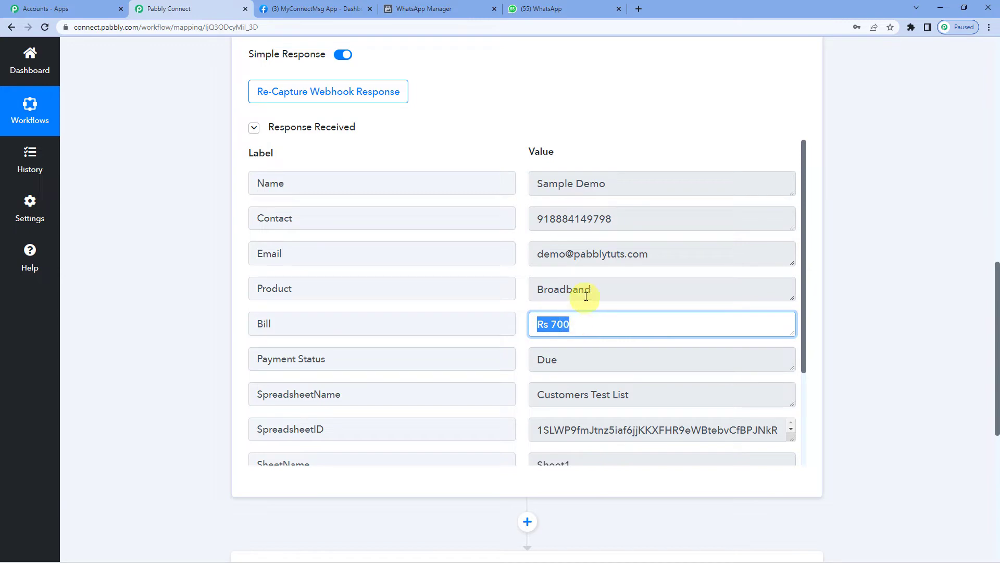
{"action": "scroll", "coordinate": [587, 295], "scroll_direction": "down", "scroll_amount": 2}
{"action": "left_click", "coordinate": [585, 260]}
{"action": "scroll", "coordinate": [201, 353], "scroll_direction": "up", "scroll_amount": 7}
{"action": "scroll", "coordinate": [201, 353], "scroll_direction": "down", "scroll_amount": 12}
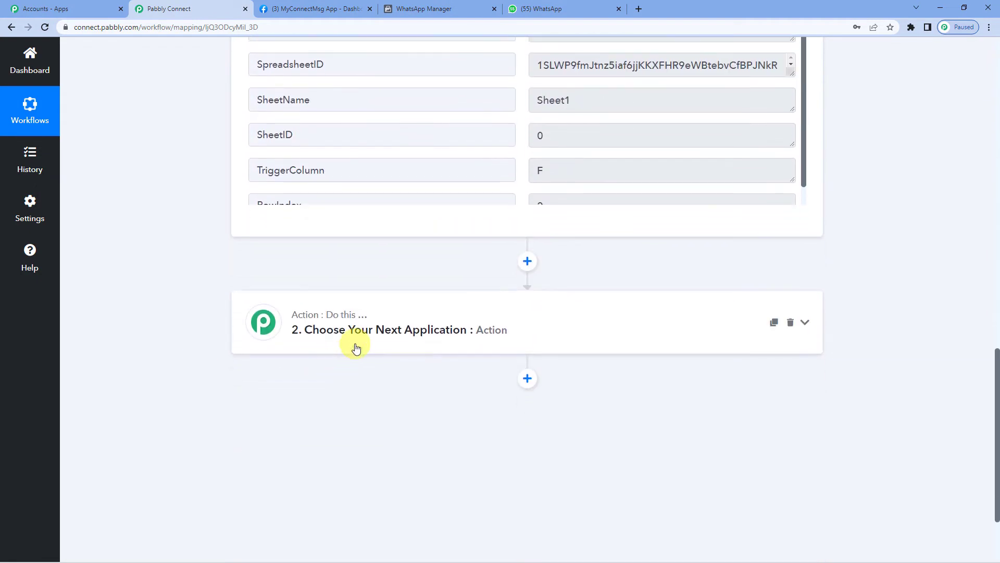
- Make the action WhatsApp Cloud API with the Send Template Message event
{"action": "left_click", "coordinate": [380, 345]}
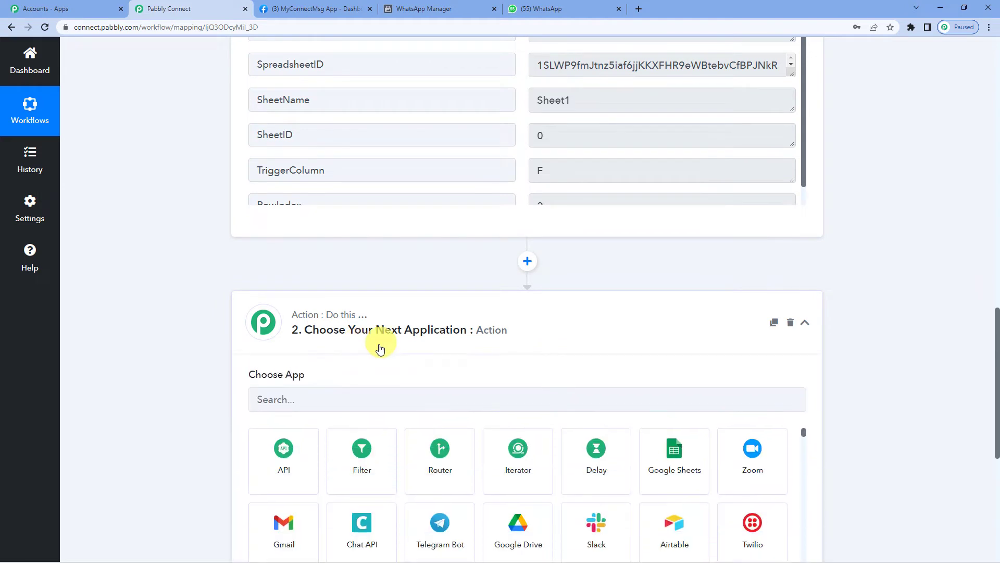
{"action": "left_click", "coordinate": [326, 402]}
{"action": "type", "text": "what"}
{"action": "left_click", "coordinate": [657, 468]}
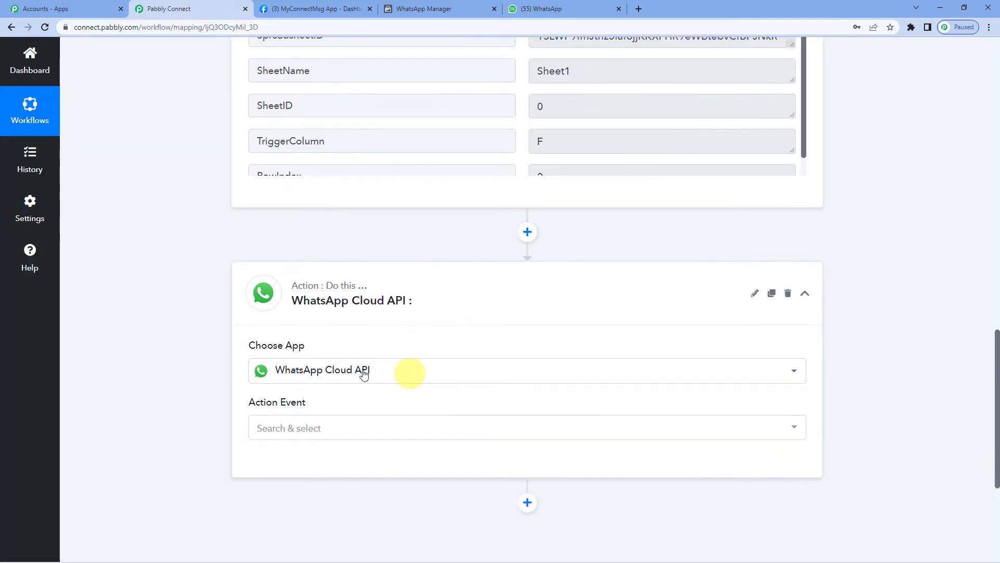
{"action": "left_click", "coordinate": [294, 352]}
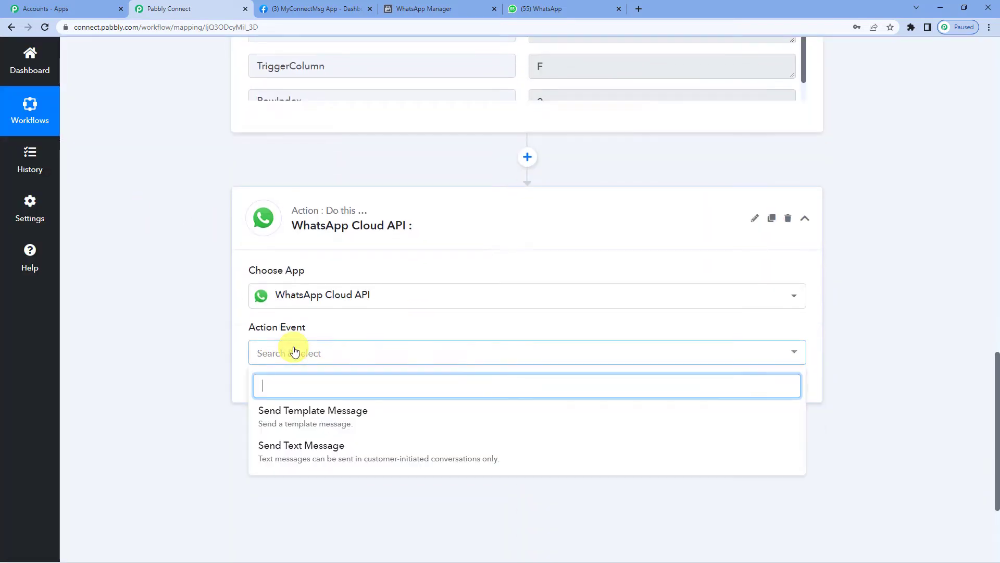
{"action": "left_click", "coordinate": [311, 414]}
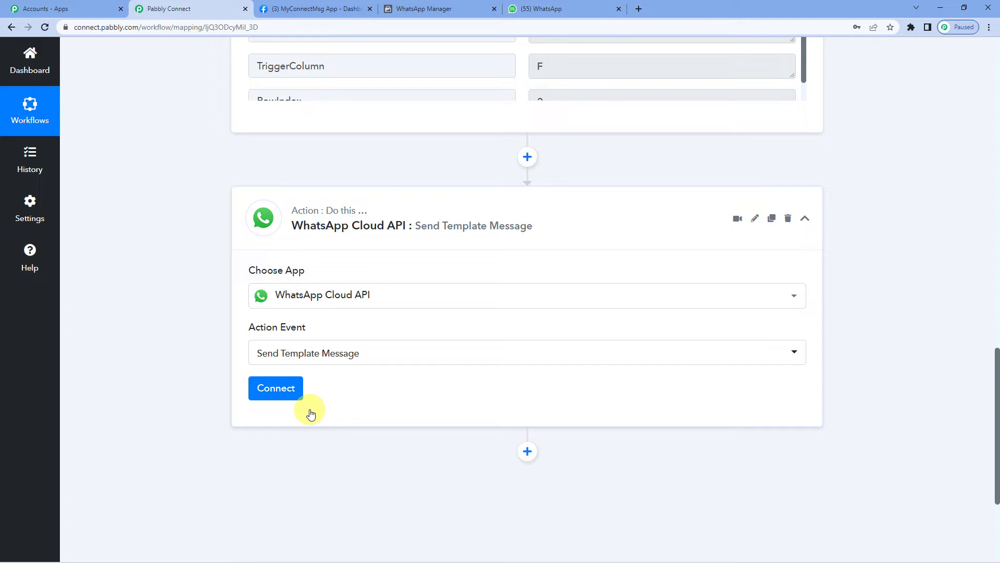
- Start a WhatsApp Cloud API connection using Add New Connection (WhatsApp Cloud API #95)
{"action": "scroll", "coordinate": [311, 413], "scroll_direction": "down", "scroll_amount": 1}
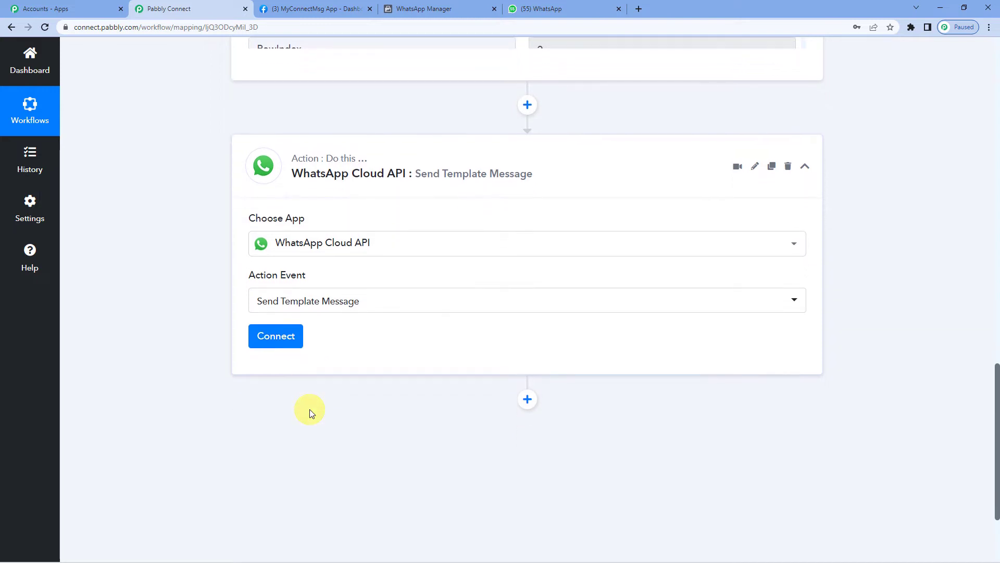
{"action": "left_click", "coordinate": [277, 337]}
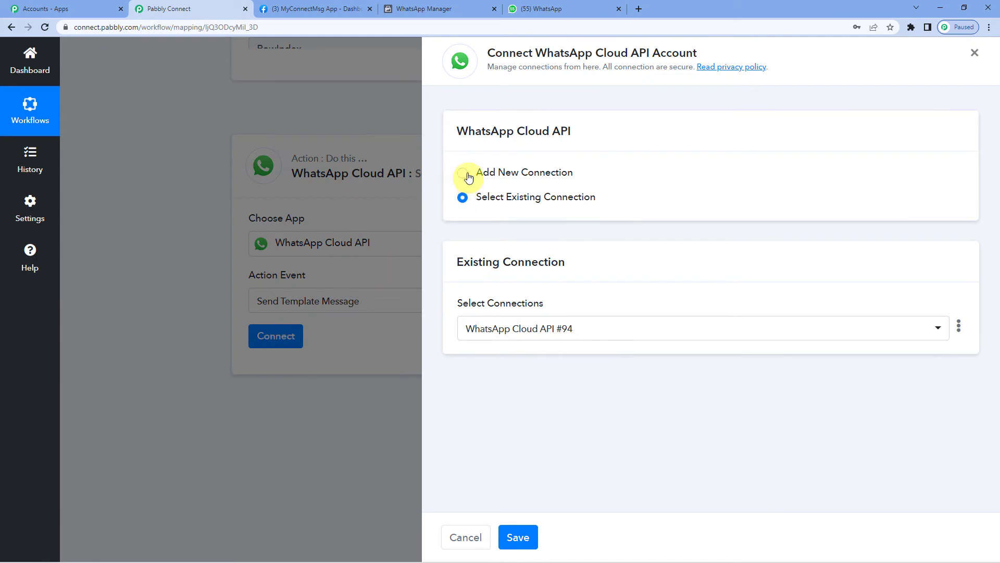
{"action": "left_click", "coordinate": [463, 173]}
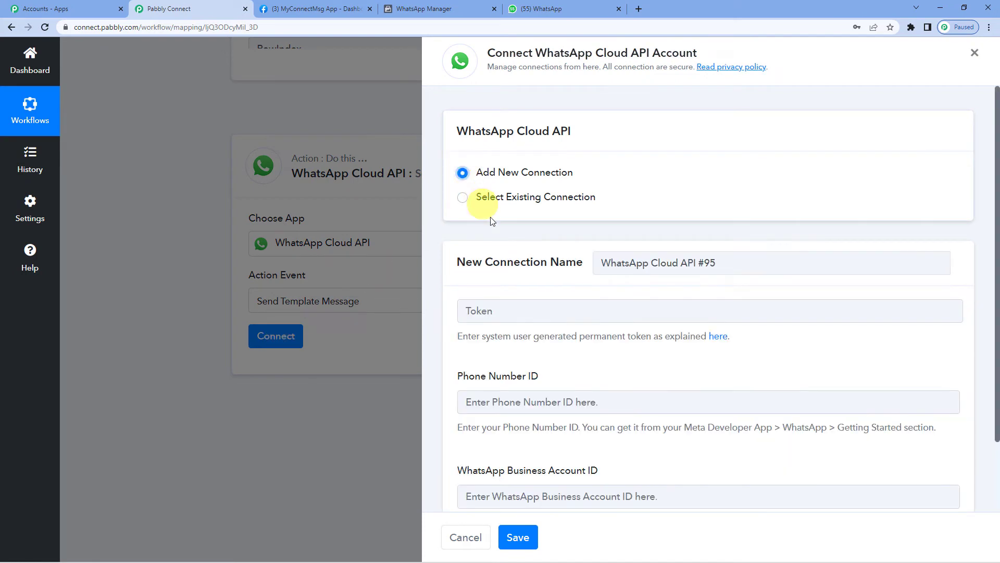
{"action": "scroll", "coordinate": [558, 292], "scroll_direction": "down", "scroll_amount": 1}
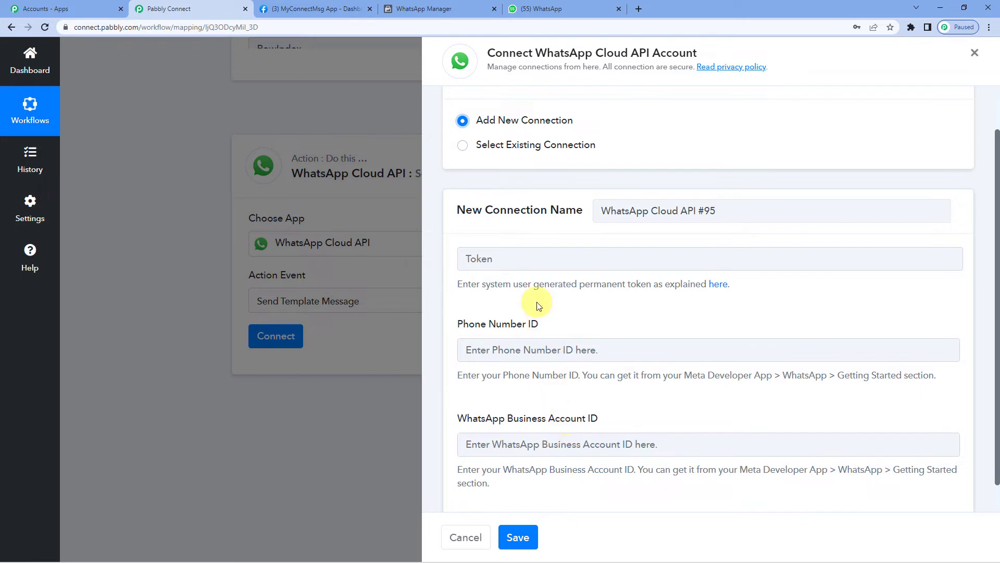
- Copy the temporary access token from Meta's WhatsApp Getting Started page into Pabbly's Token field
{"action": "left_click", "coordinate": [313, 9]}
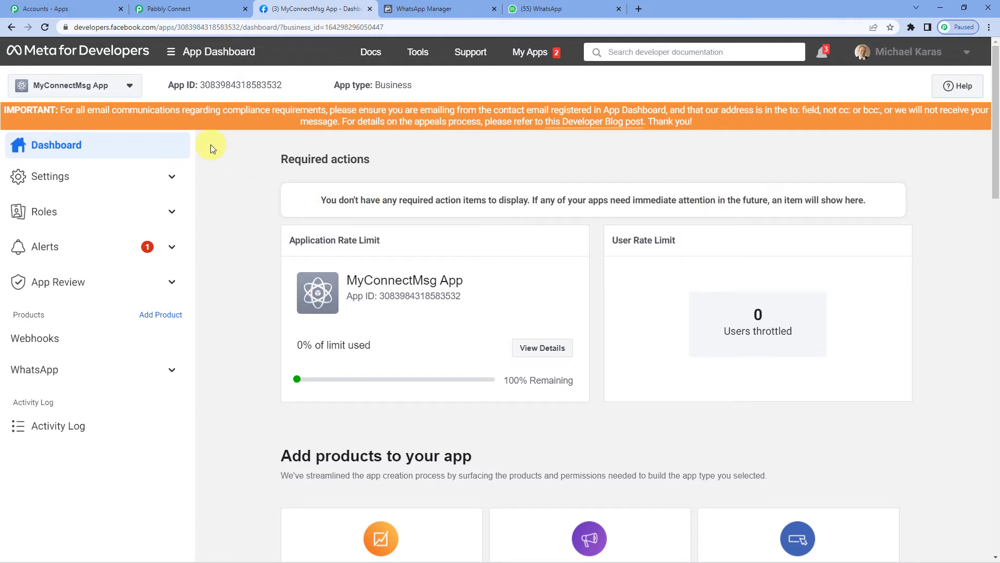
{"action": "left_click", "coordinate": [172, 372]}
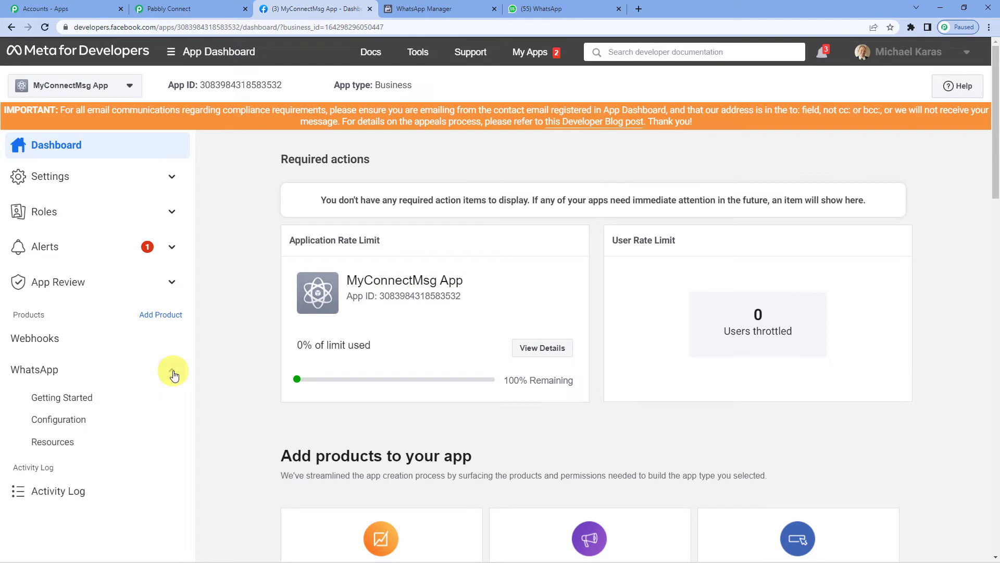
{"action": "left_click", "coordinate": [90, 398]}
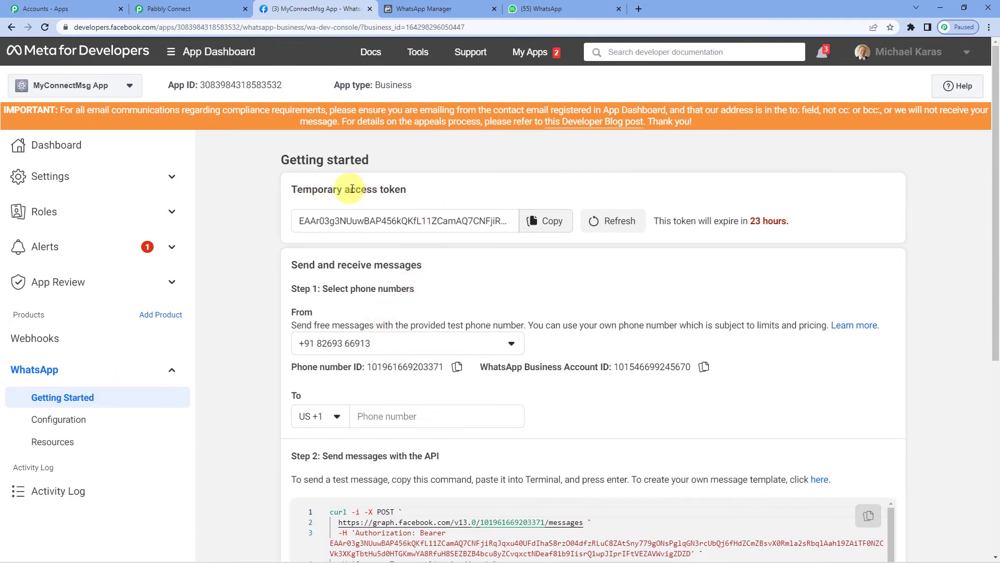
{"action": "left_click", "coordinate": [544, 221]}
{"action": "left_click", "coordinate": [175, 4]}
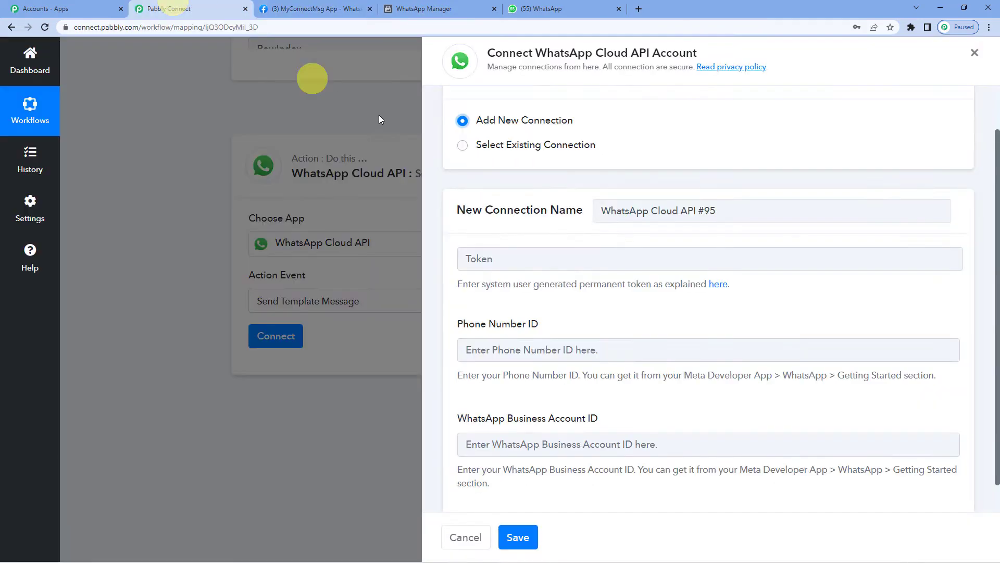
{"action": "left_click", "coordinate": [539, 258]}
{"action": "key", "text": "ctrl+v"}
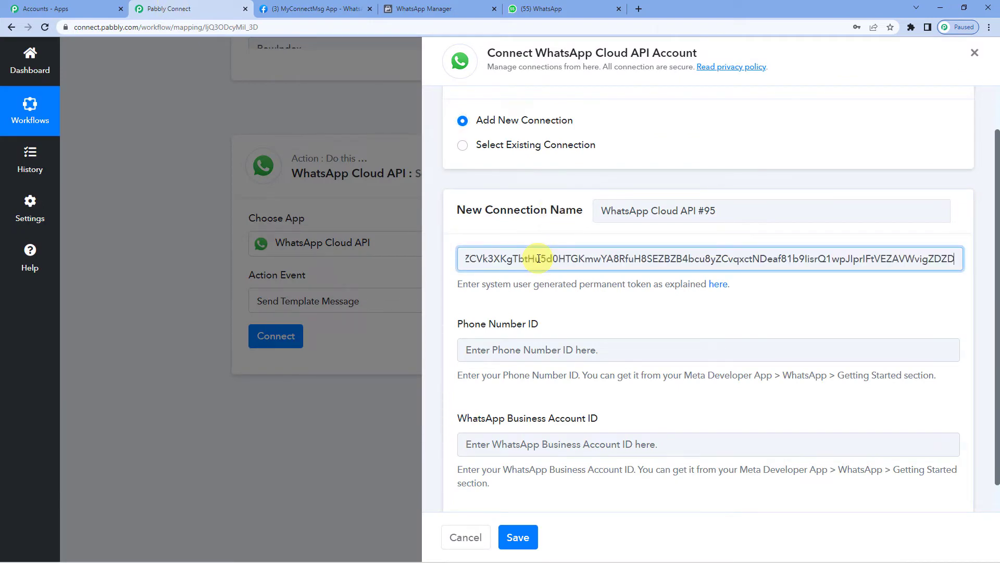
{"action": "left_click", "coordinate": [344, 6]}
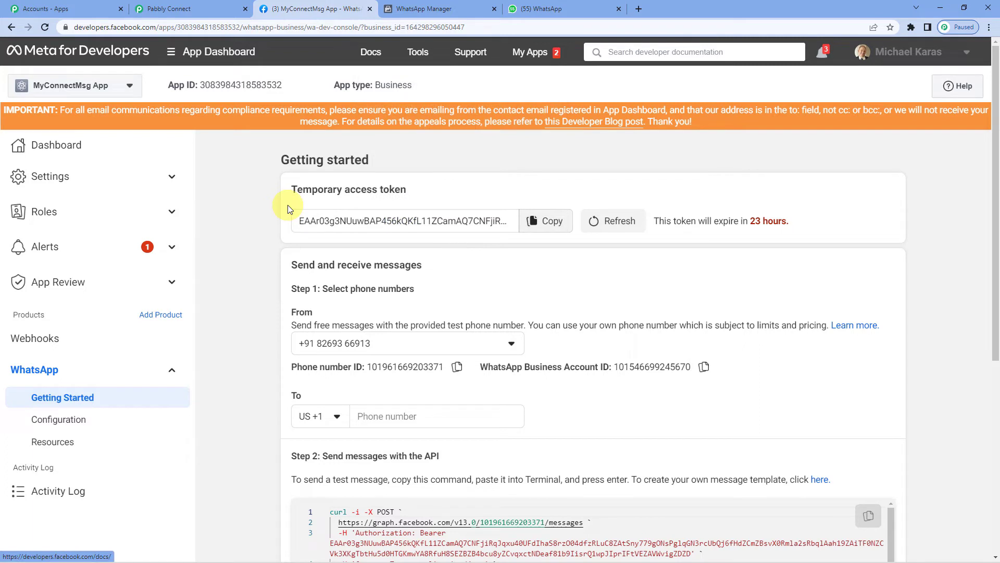
- Copy the test number's Phone Number ID from Meta into Pabbly's Phone Number ID field
{"action": "left_click_drag", "start_coordinate": [298, 190], "coordinate": [411, 189]}
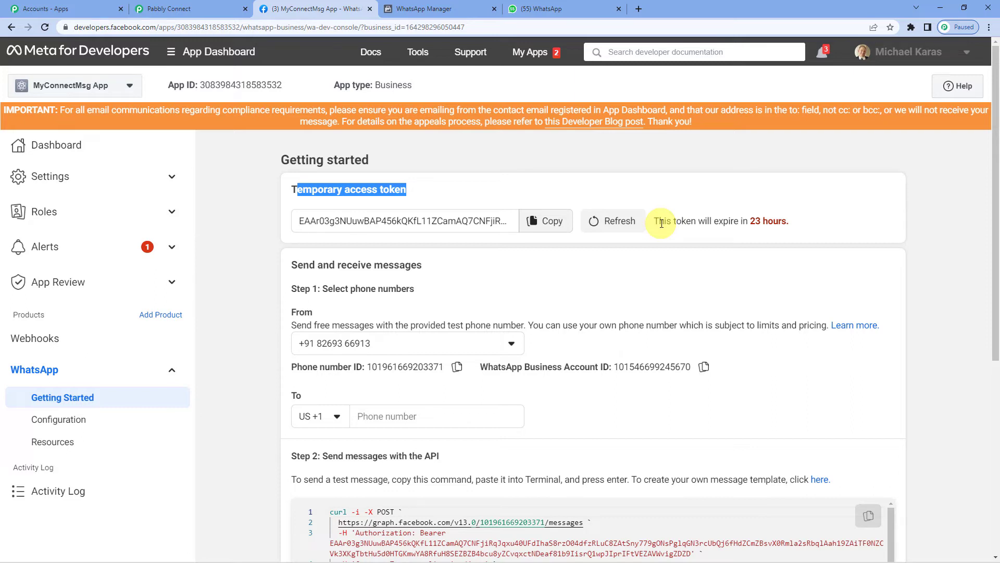
{"action": "left_click", "coordinate": [664, 241]}
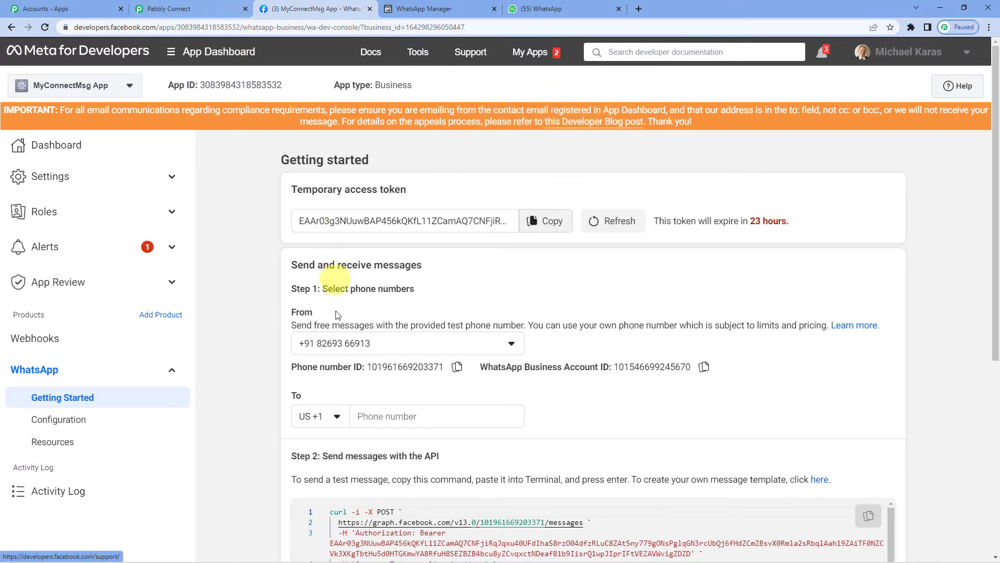
{"action": "scroll", "coordinate": [336, 315], "scroll_direction": "down", "scroll_amount": 2}
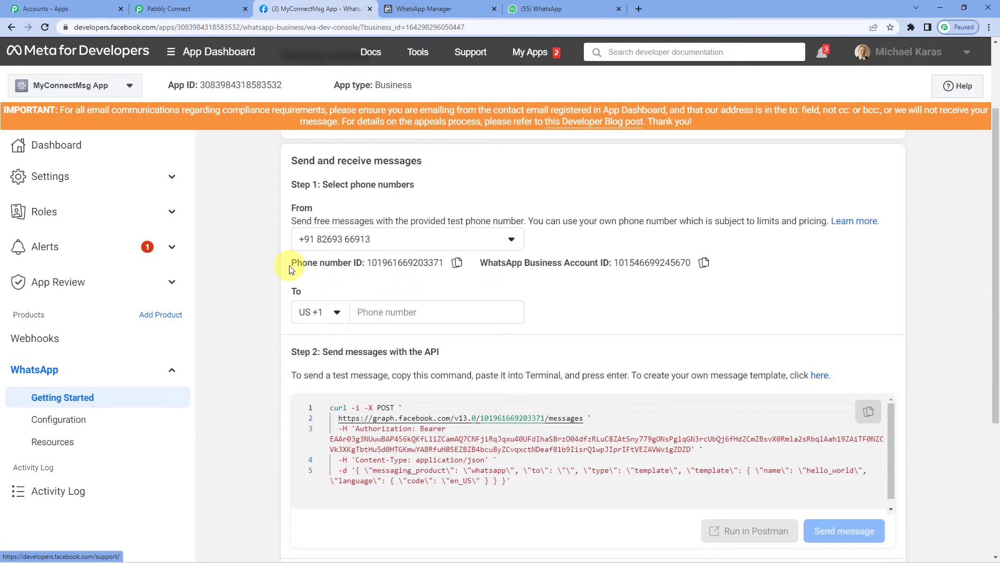
{"action": "left_click_drag", "start_coordinate": [291, 268], "coordinate": [344, 264]}
{"action": "left_click", "coordinate": [457, 262]}
{"action": "left_click", "coordinate": [213, 9]}
{"action": "left_click", "coordinate": [531, 351]}
{"action": "key", "text": "ctrl+v"}
{"action": "left_click_drag", "start_coordinate": [469, 419], "coordinate": [602, 419]}
{"action": "left_click", "coordinate": [566, 444]}
{"action": "left_click", "coordinate": [351, 7]}
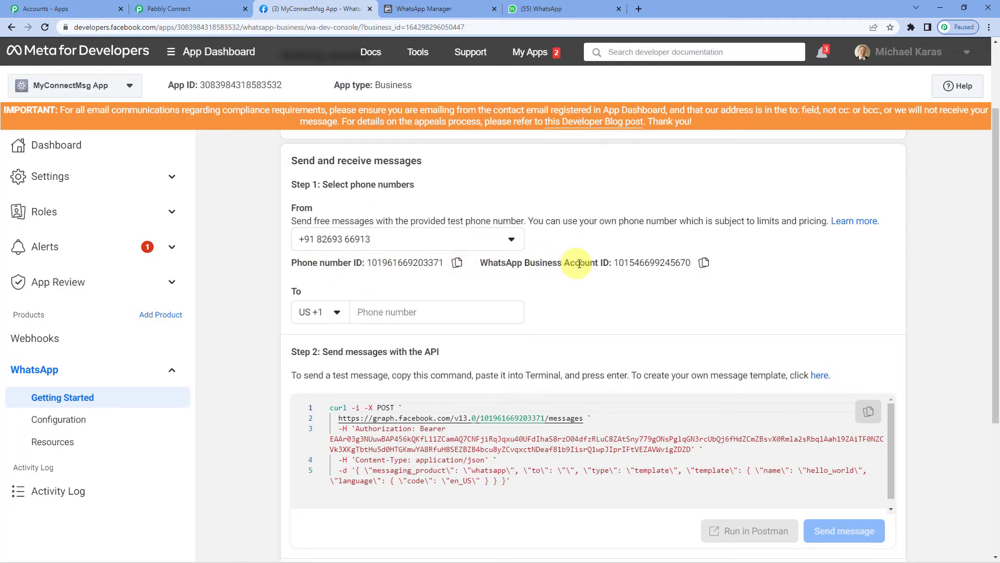
- Paste the WhatsApp Business Account ID into the connection form and save the connection
{"action": "left_click", "coordinate": [703, 266]}
{"action": "left_click", "coordinate": [178, 9]}
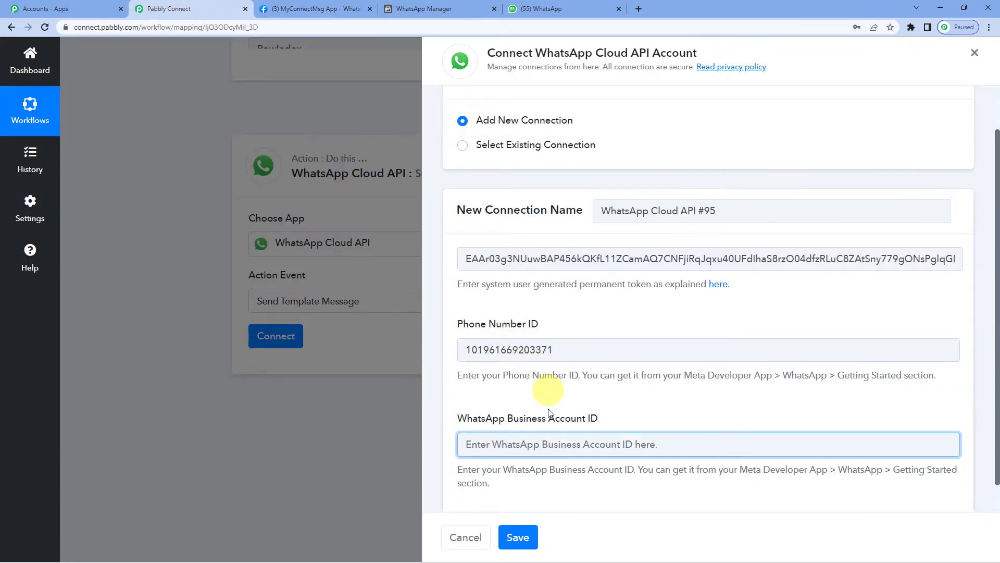
{"action": "key", "text": "ctrl+v"}
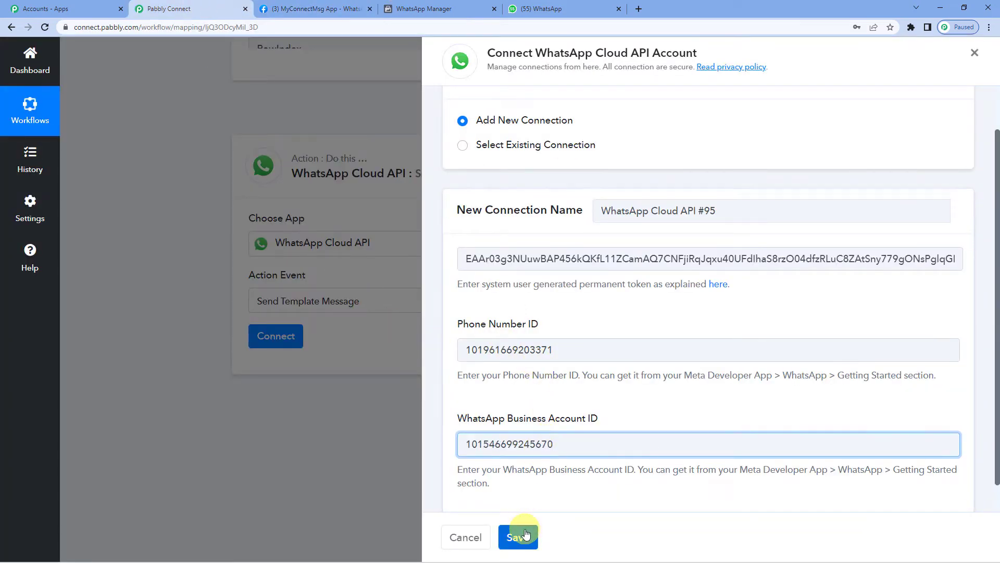
{"action": "left_click", "coordinate": [523, 538]}
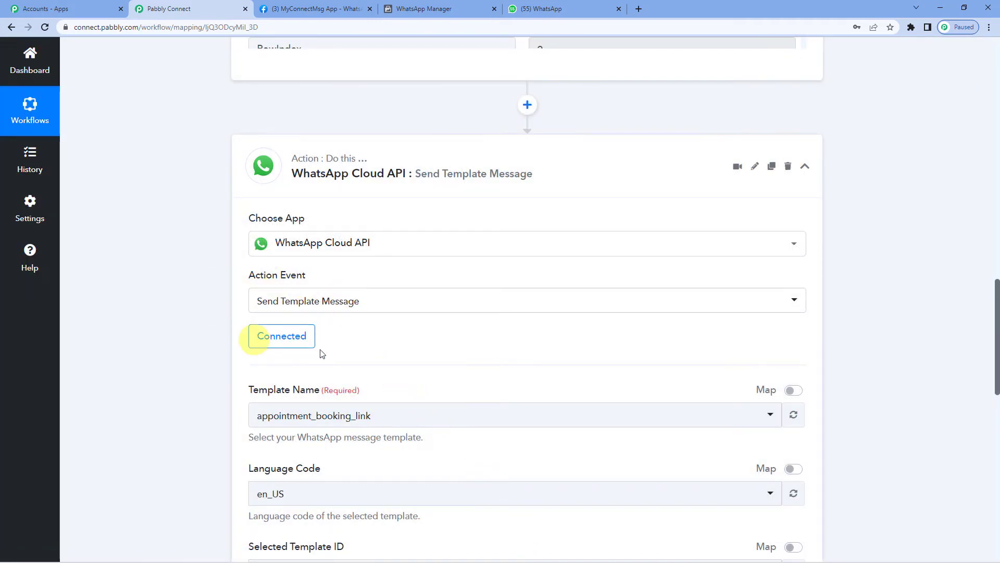
- Search 'payment_stat' in the Template Name list and choose the payment_status template
{"action": "scroll", "coordinate": [349, 334], "scroll_direction": "down", "scroll_amount": 1}
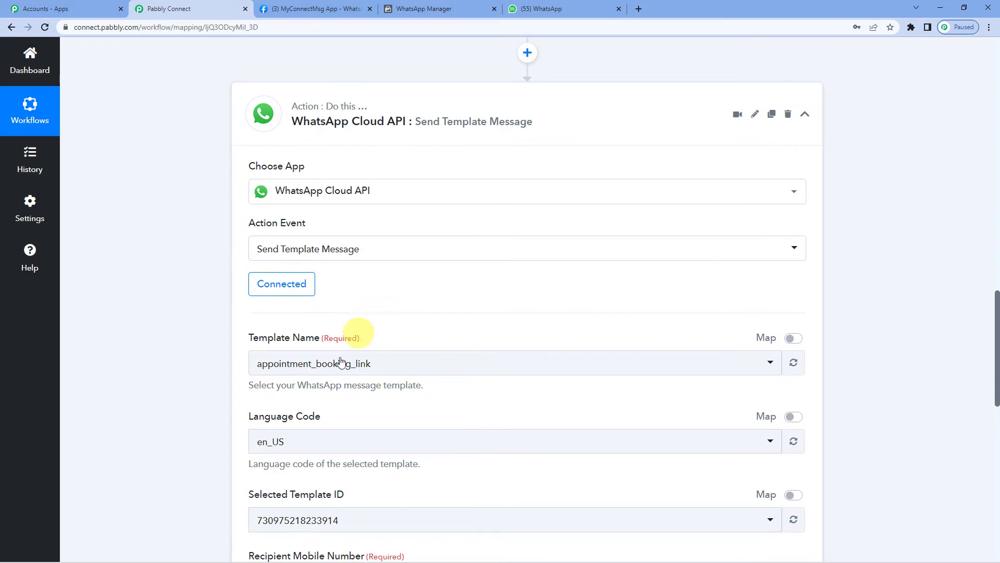
{"action": "scroll", "coordinate": [333, 369], "scroll_direction": "down", "scroll_amount": 1}
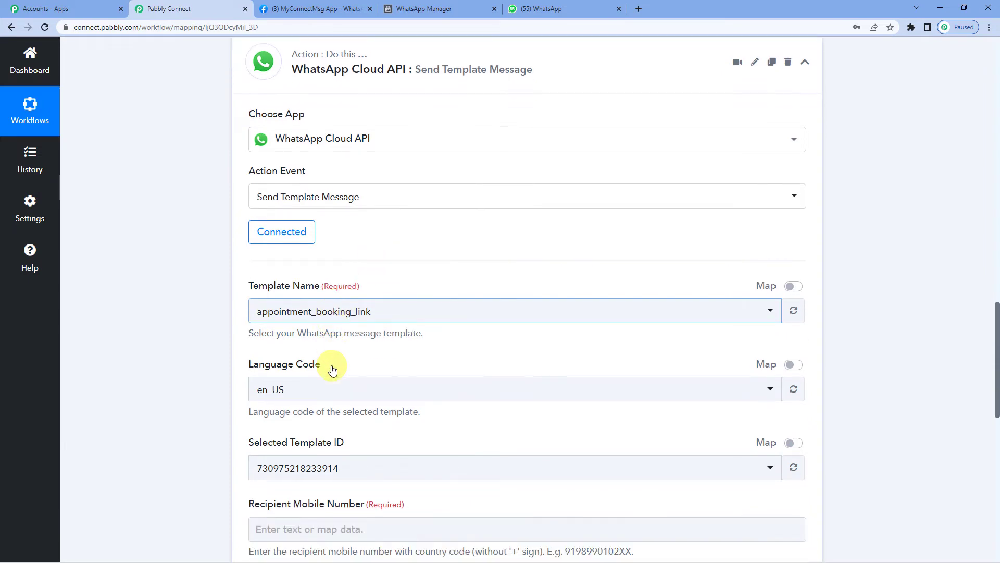
{"action": "left_click", "coordinate": [337, 313]}
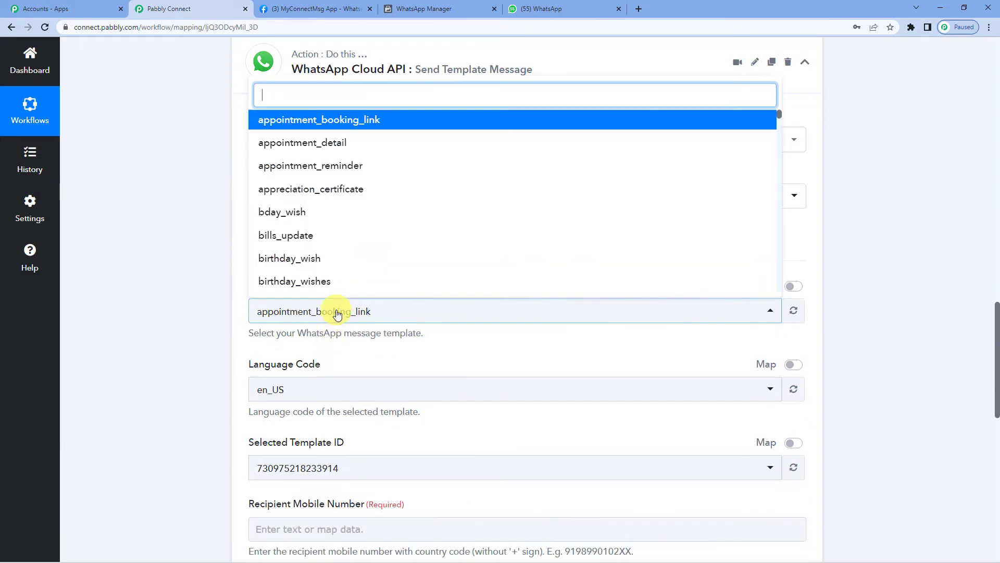
{"action": "left_click", "coordinate": [236, 264]}
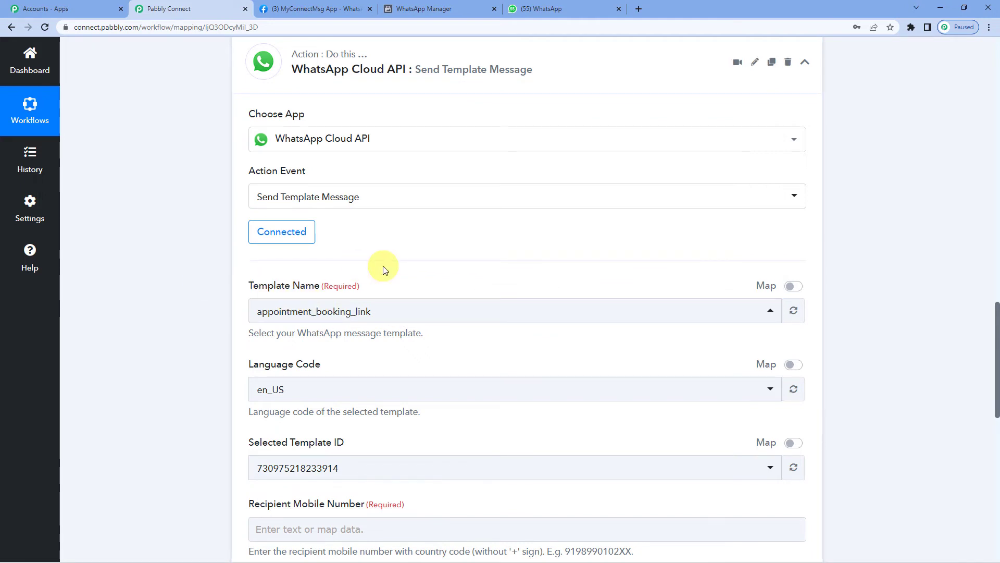
{"action": "left_click", "coordinate": [378, 313]}
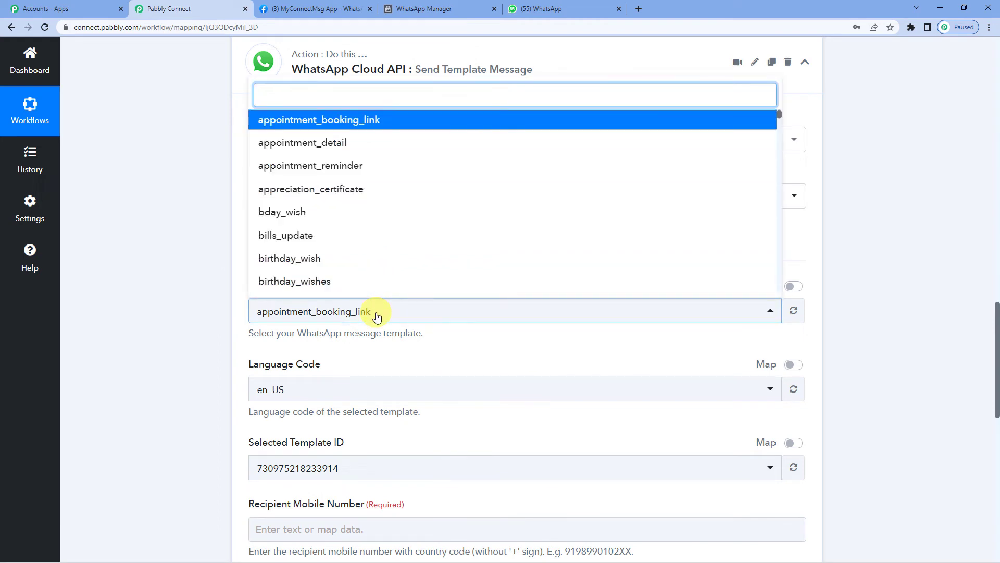
{"action": "type", "text": "payme"}
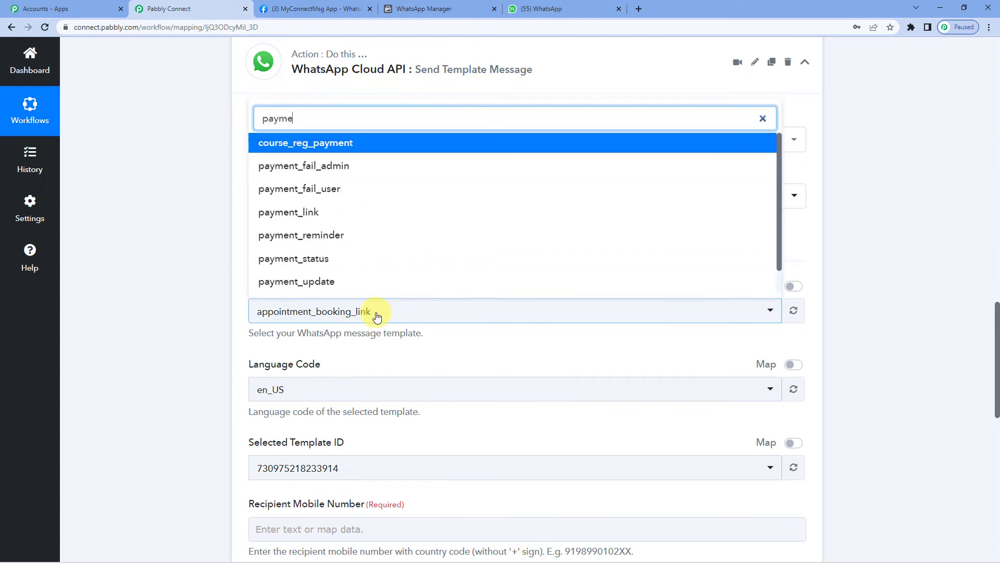
{"action": "type", "text": "nt_s"}
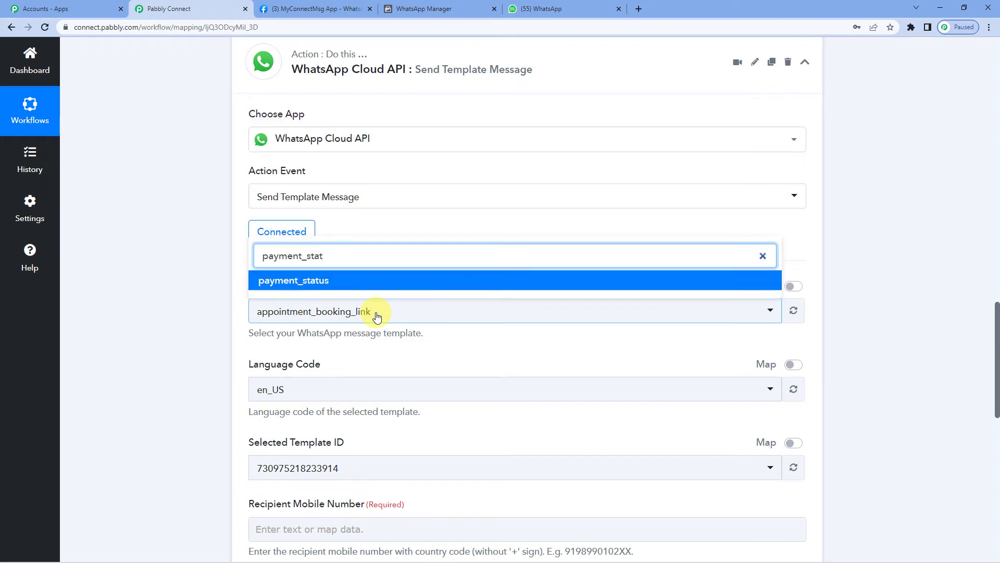
{"action": "type", "text": "tat"}
{"action": "left_click", "coordinate": [352, 284]}
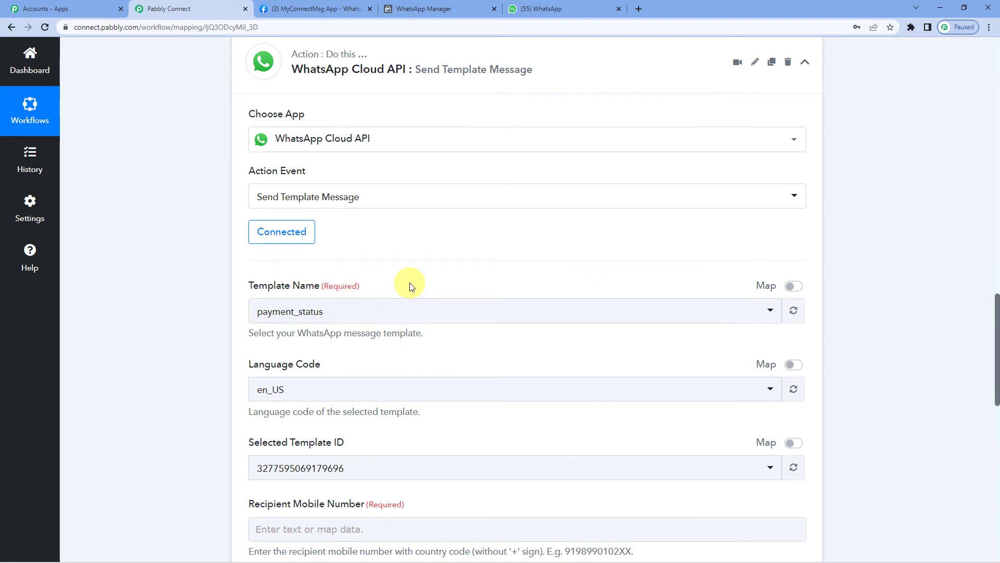
{"action": "left_click", "coordinate": [426, 9]}
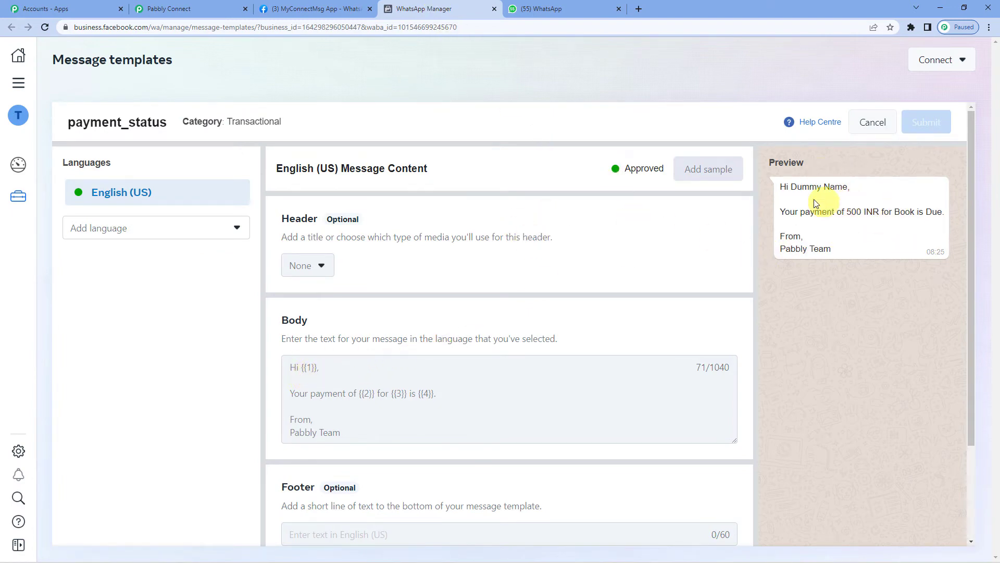
{"action": "left_click_drag", "start_coordinate": [791, 187], "coordinate": [850, 188]}
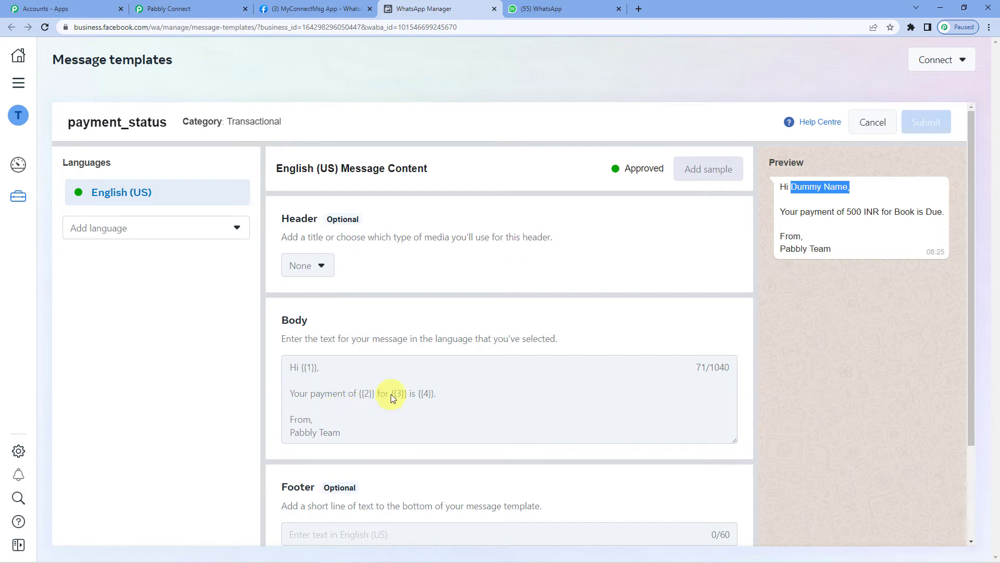
{"action": "left_click", "coordinate": [172, 9]}
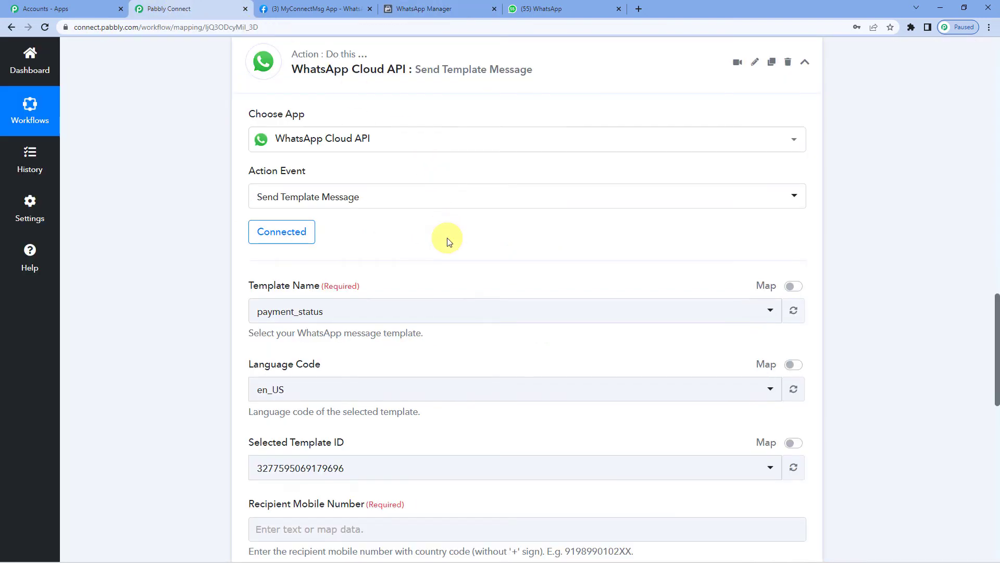
- Map the Google Sheets step's Contact value into the Recipient Mobile Number field
{"action": "scroll", "coordinate": [447, 238], "scroll_direction": "down", "scroll_amount": 4}
{"action": "scroll", "coordinate": [449, 241], "scroll_direction": "down", "scroll_amount": 1}
{"action": "left_click", "coordinate": [267, 277]}
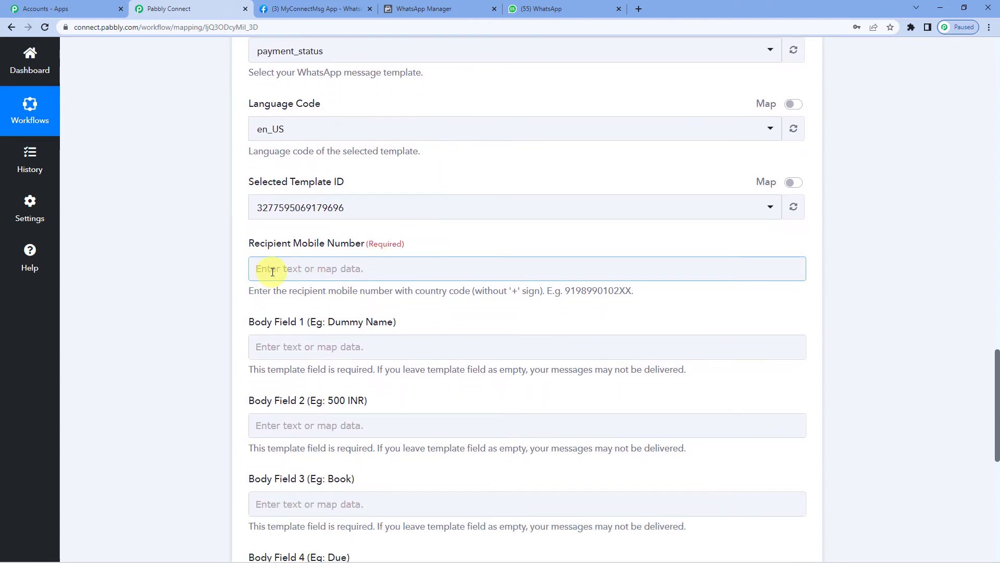
{"action": "left_click", "coordinate": [273, 272]}
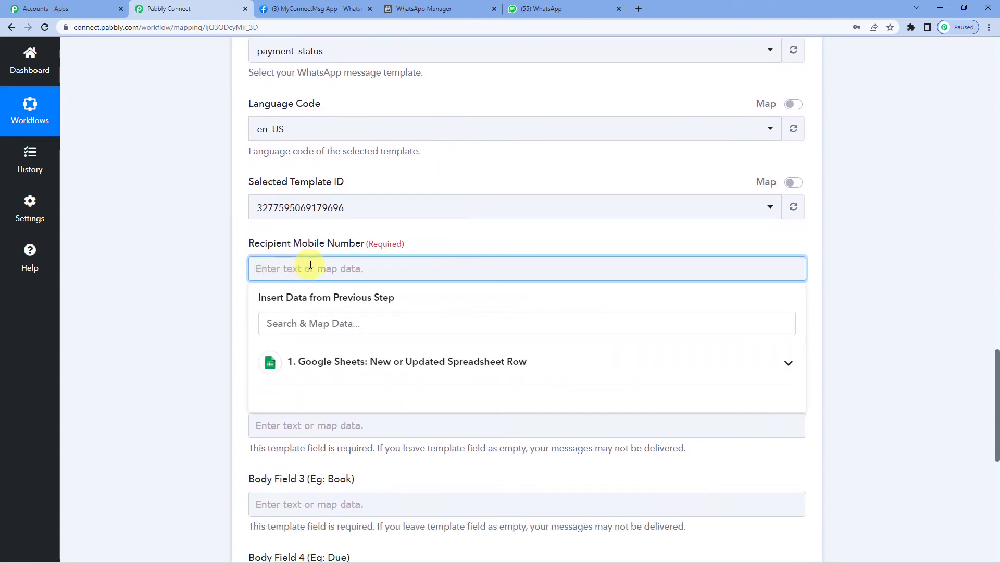
{"action": "left_click", "coordinate": [339, 363]}
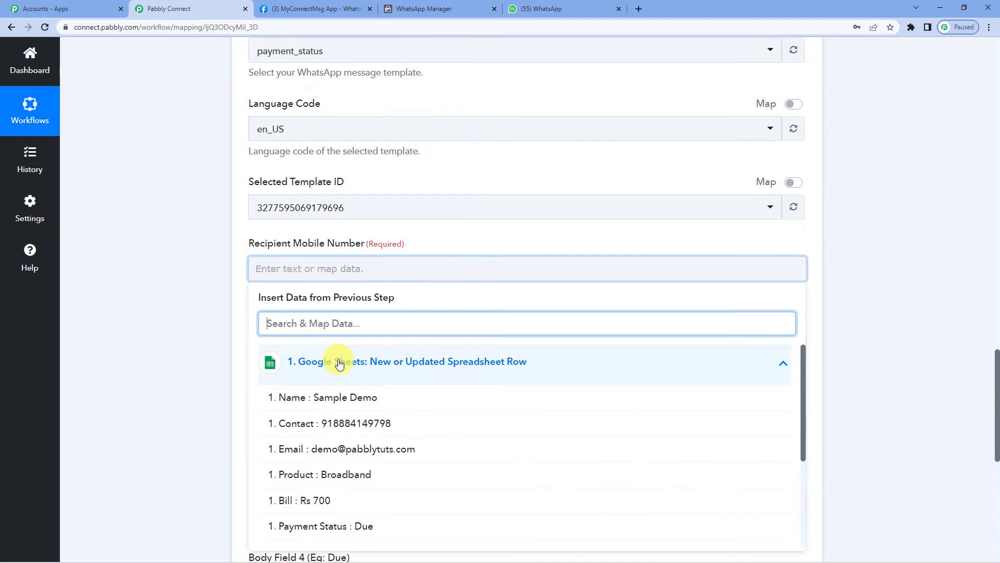
{"action": "scroll", "coordinate": [342, 381], "scroll_direction": "down", "scroll_amount": 2}
{"action": "left_click", "coordinate": [346, 371]}
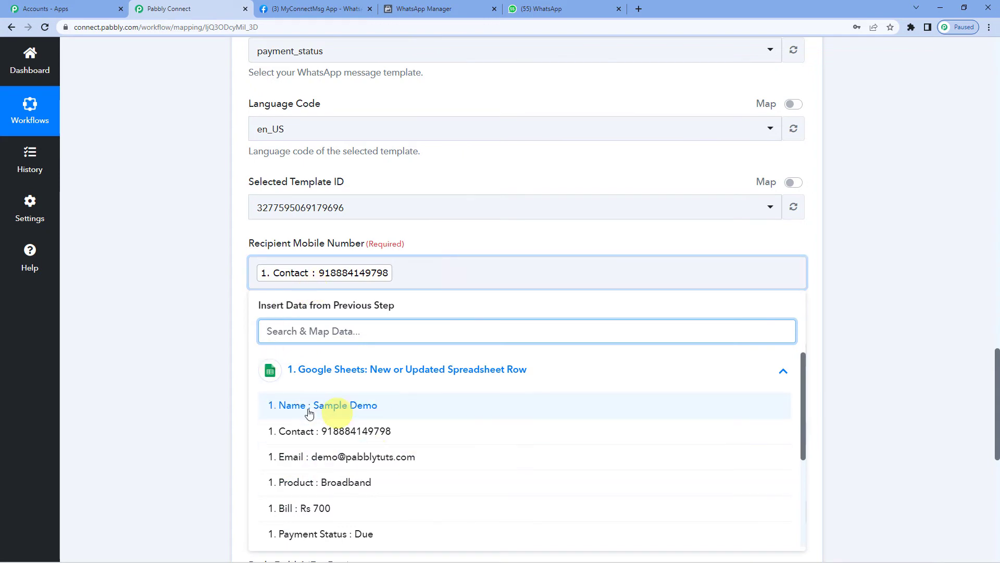
- Scroll through the trigger's Response Received row values, then close Insert Data to reveal Body Fields
{"action": "left_click", "coordinate": [313, 371]}
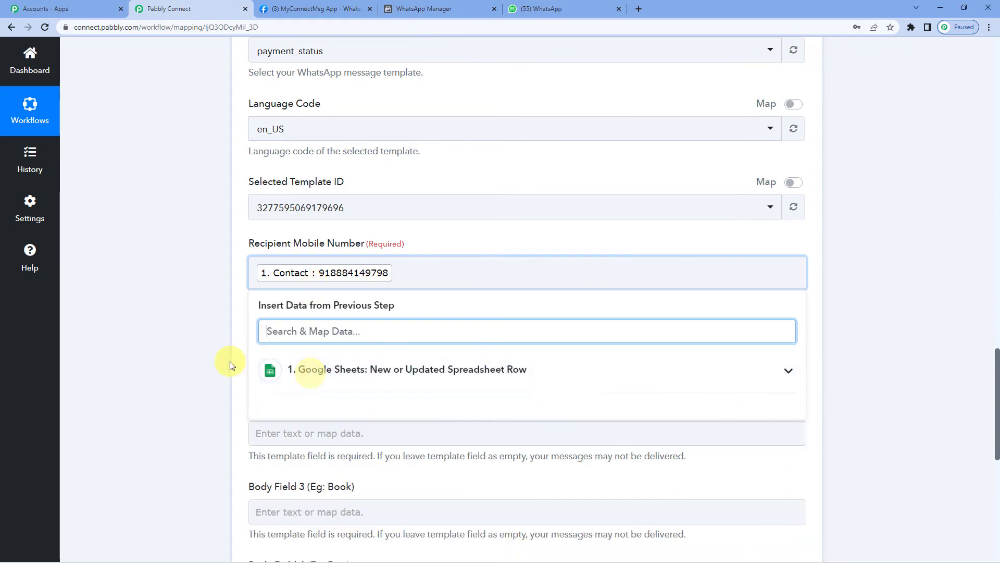
{"action": "scroll", "coordinate": [230, 364], "scroll_direction": "up", "scroll_amount": 9}
{"action": "scroll", "coordinate": [230, 361], "scroll_direction": "up", "scroll_amount": 8}
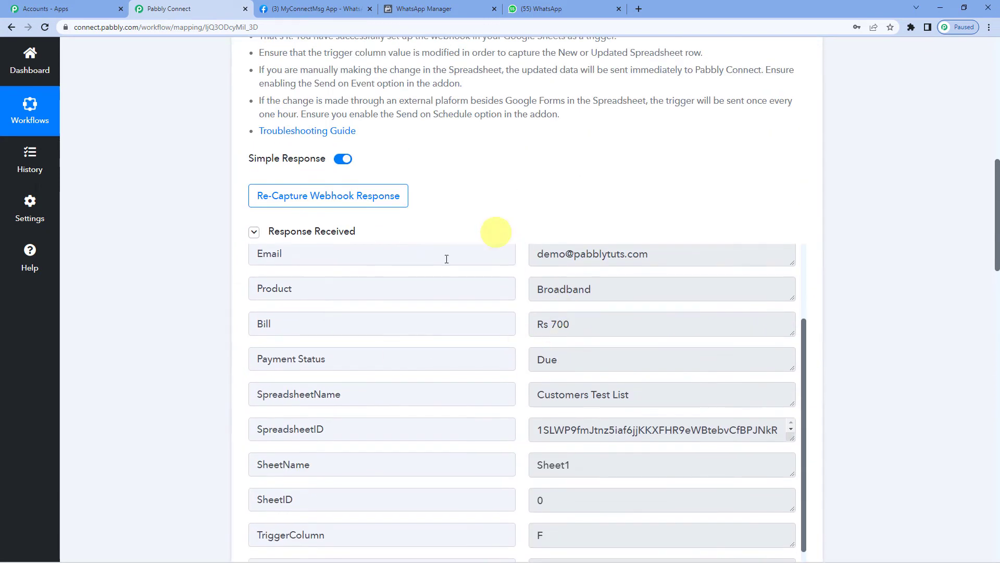
{"action": "scroll", "coordinate": [530, 365], "scroll_direction": "up", "scroll_amount": 2}
{"action": "scroll", "coordinate": [563, 375], "scroll_direction": "up", "scroll_amount": 2}
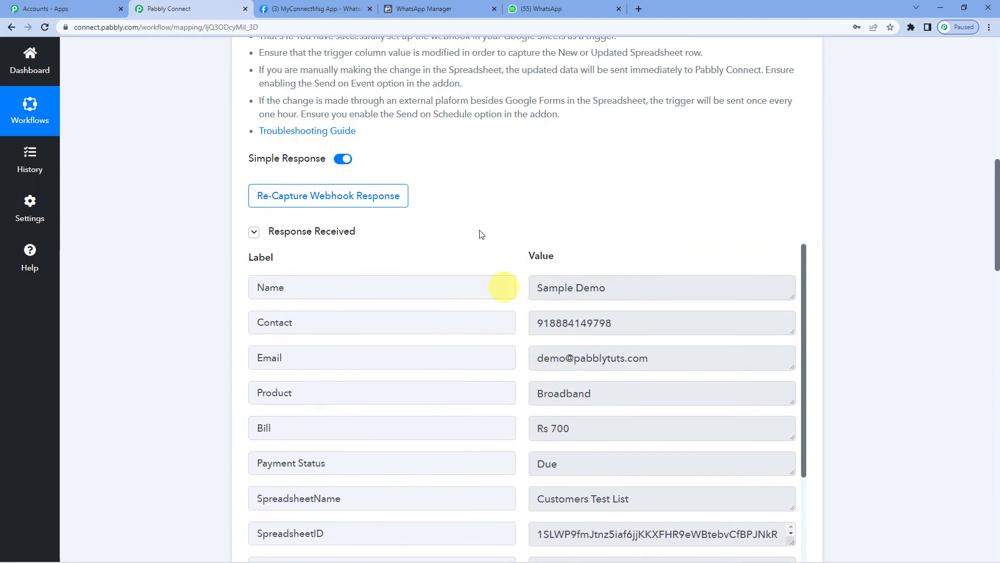
{"action": "scroll", "coordinate": [474, 215], "scroll_direction": "up", "scroll_amount": 4}
{"action": "scroll", "coordinate": [474, 215], "scroll_direction": "up", "scroll_amount": 3}
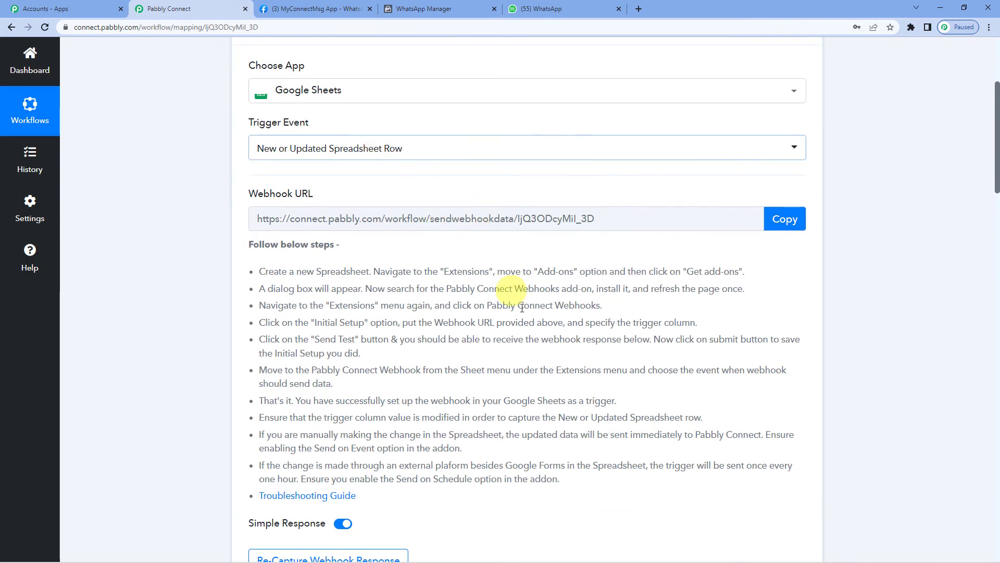
{"action": "scroll", "coordinate": [518, 246], "scroll_direction": "down", "scroll_amount": 4}
{"action": "scroll", "coordinate": [528, 331], "scroll_direction": "down", "scroll_amount": 3}
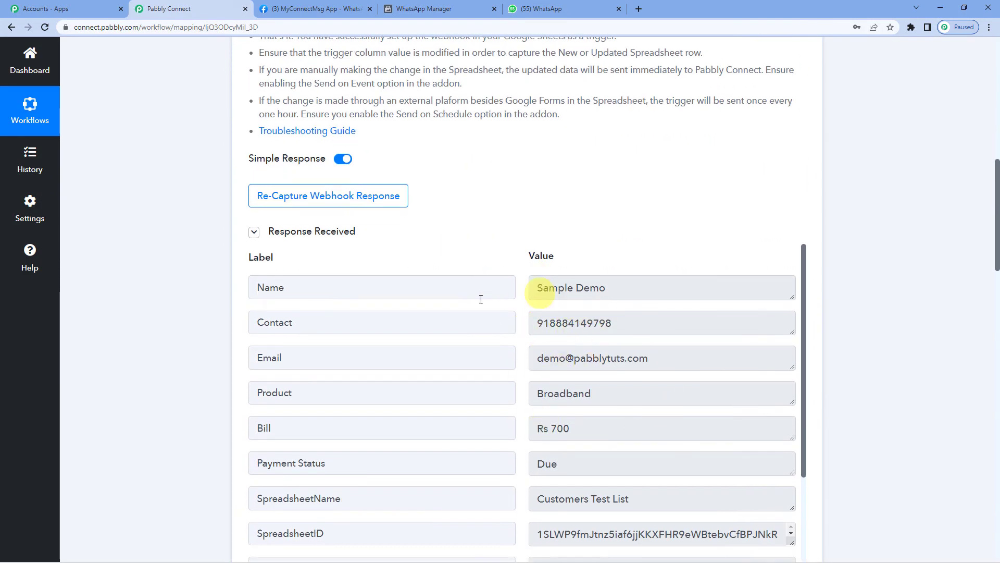
{"action": "scroll", "coordinate": [209, 313], "scroll_direction": "down", "scroll_amount": 10}
{"action": "scroll", "coordinate": [209, 313], "scroll_direction": "down", "scroll_amount": 7}
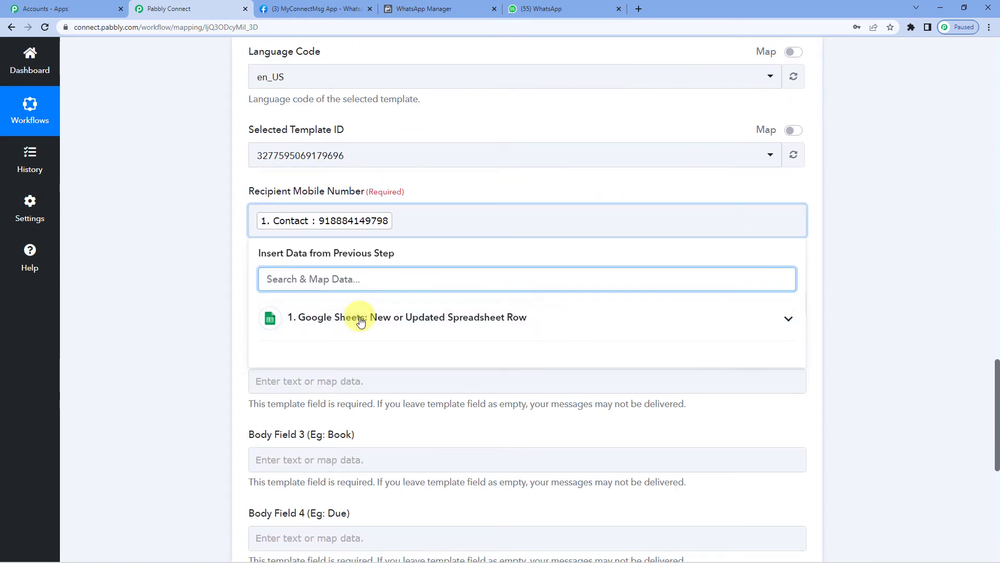
{"action": "left_click", "coordinate": [347, 318]}
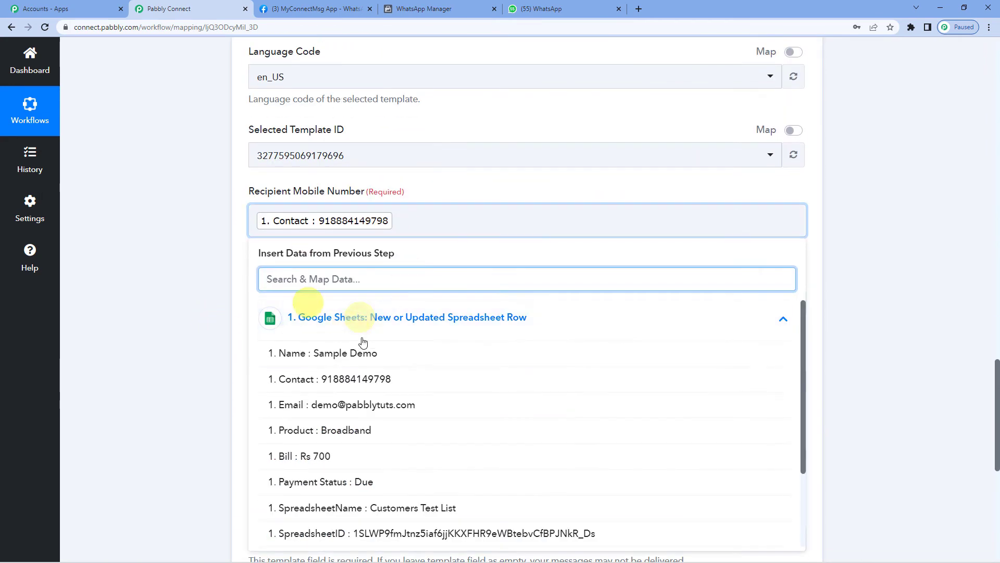
{"action": "left_click", "coordinate": [239, 312]}
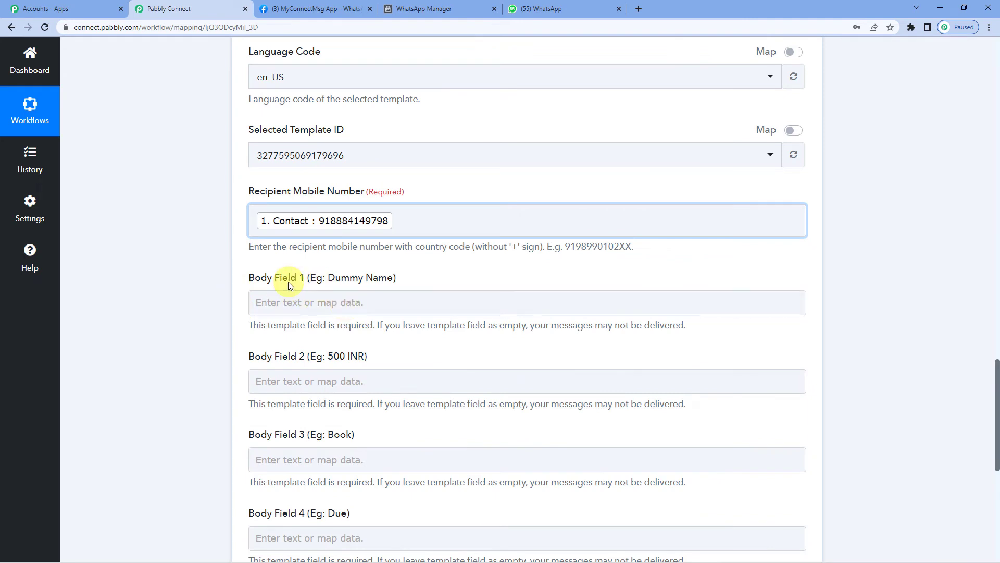
- Map the sheet's Name value into Body Field 1 after checking the template in WhatsApp Manager
{"action": "left_click_drag", "start_coordinate": [328, 278], "coordinate": [388, 281]}
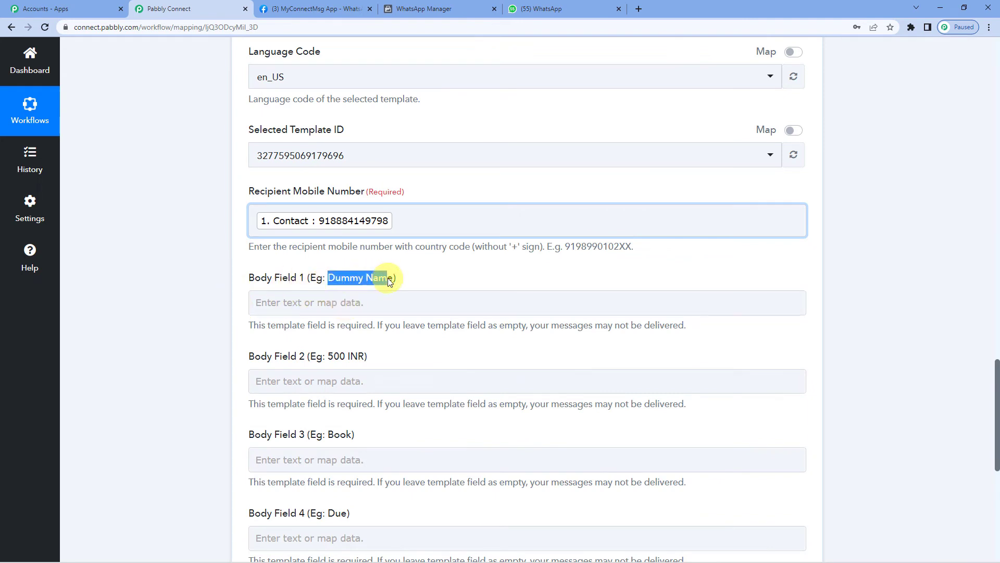
{"action": "left_click", "coordinate": [466, 9]}
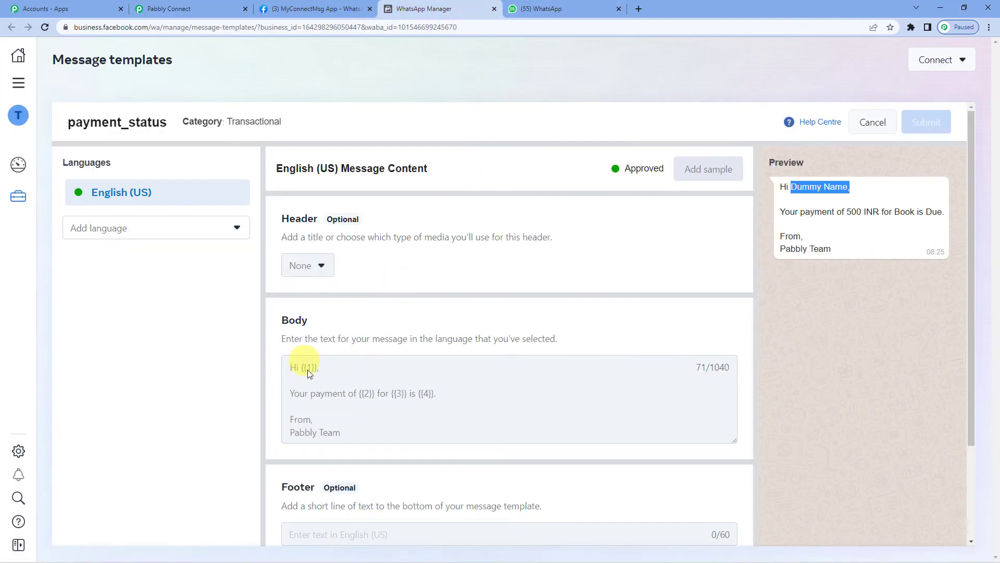
{"action": "left_click", "coordinate": [226, 11]}
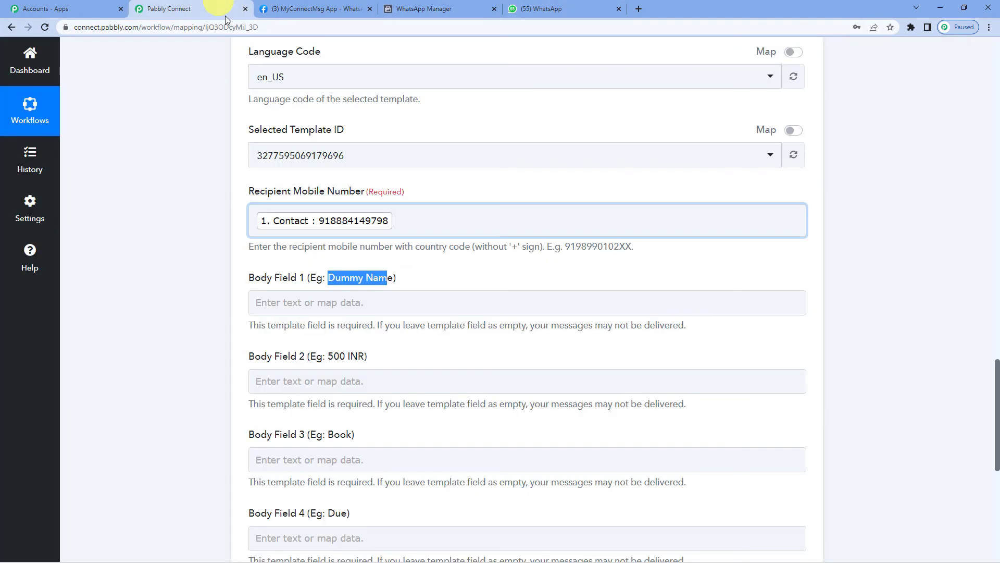
{"action": "left_click", "coordinate": [340, 312]}
{"action": "left_click", "coordinate": [346, 395]}
{"action": "scroll", "coordinate": [365, 375], "scroll_direction": "down", "scroll_amount": 1}
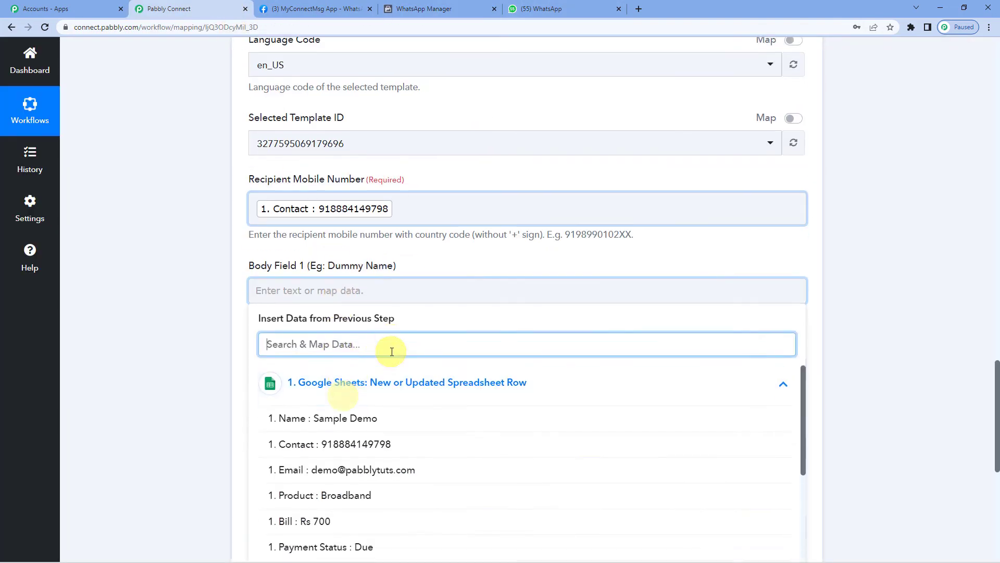
{"action": "left_click", "coordinate": [339, 379]}
{"action": "left_click", "coordinate": [249, 308]}
{"action": "scroll", "coordinate": [248, 307], "scroll_direction": "down", "scroll_amount": 1}
- Map the sheet's Bill value (Rs 700) into Body Field 2
{"action": "left_click_drag", "start_coordinate": [326, 259], "coordinate": [367, 259]}
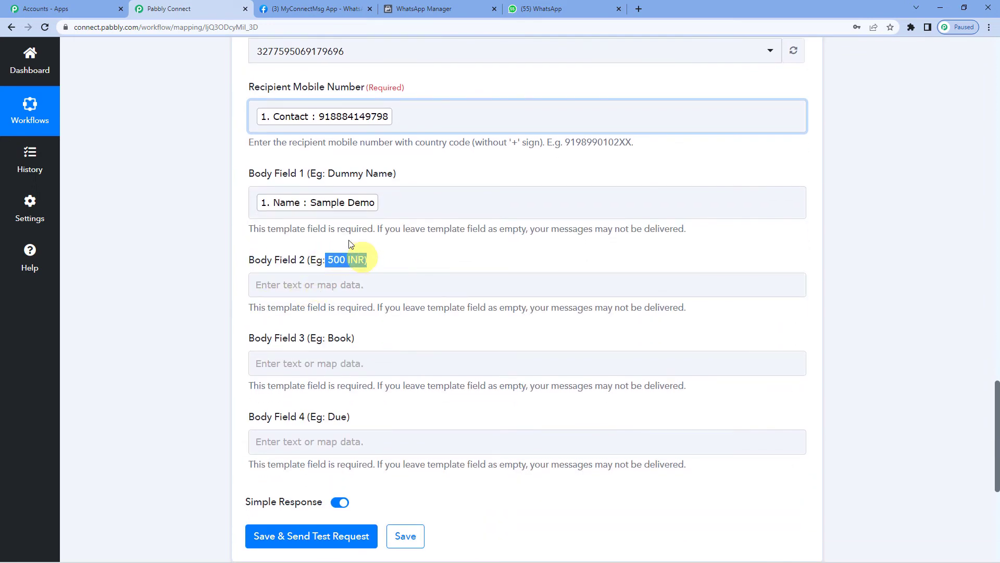
{"action": "left_click", "coordinate": [436, 7]}
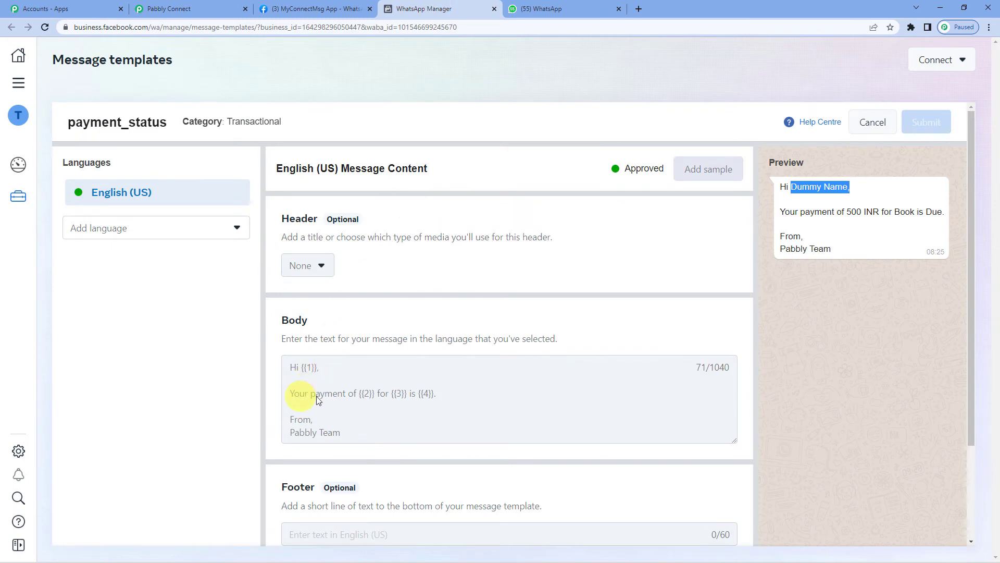
{"action": "left_click", "coordinate": [167, 4]}
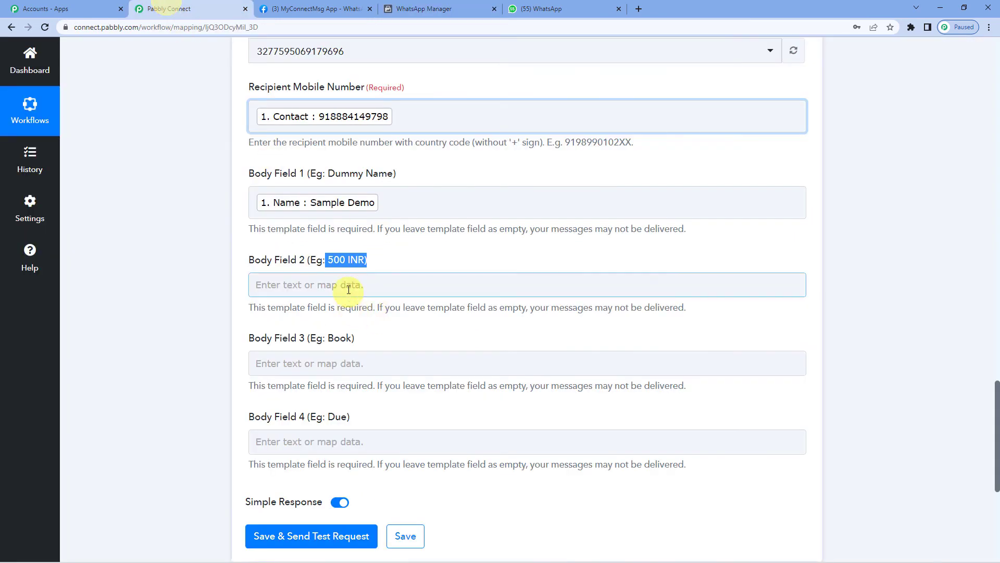
{"action": "left_click", "coordinate": [349, 285]}
{"action": "left_click", "coordinate": [353, 380]}
{"action": "scroll", "coordinate": [391, 274], "scroll_direction": "down", "scroll_amount": 2}
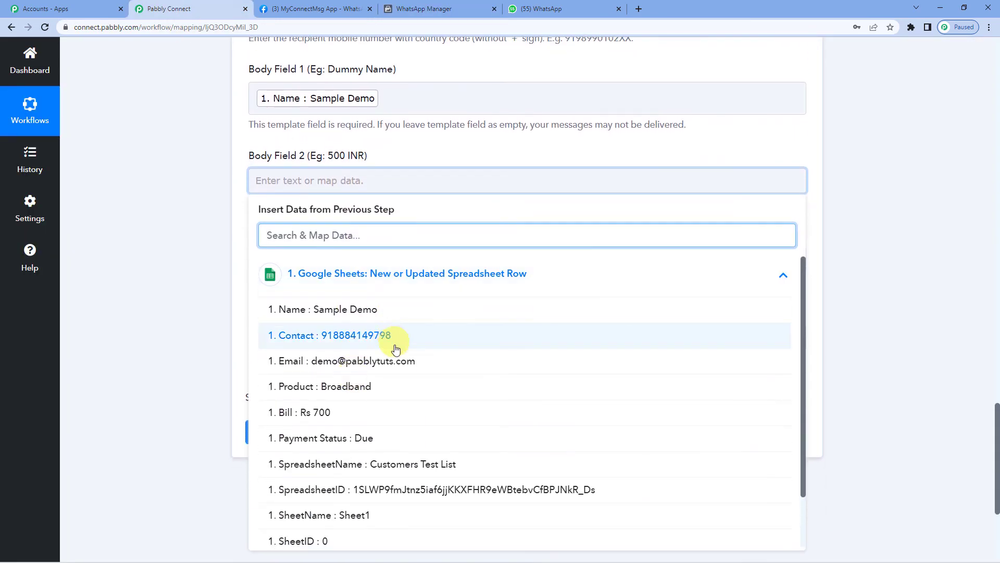
{"action": "left_click", "coordinate": [311, 412]}
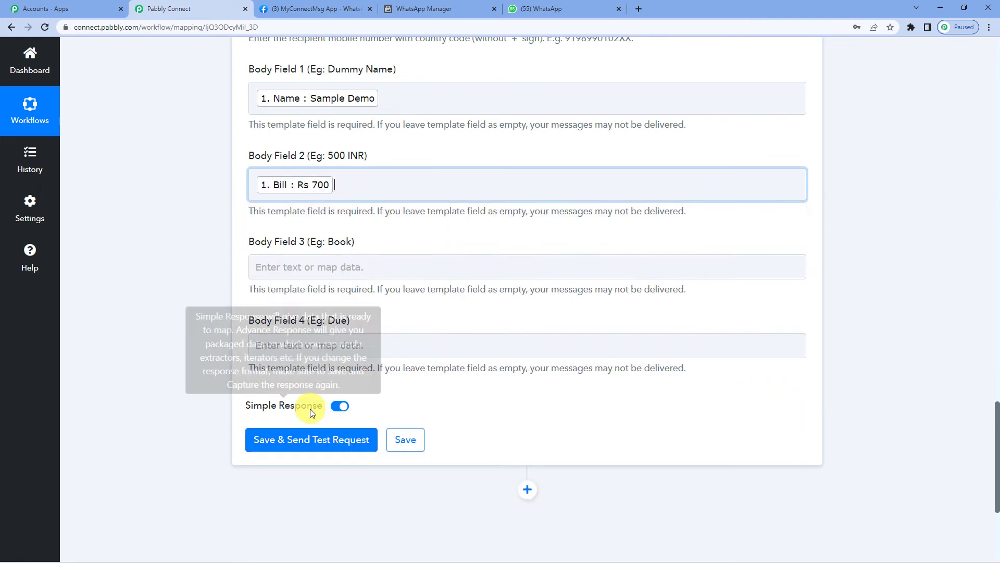
{"action": "left_click", "coordinate": [243, 231]}
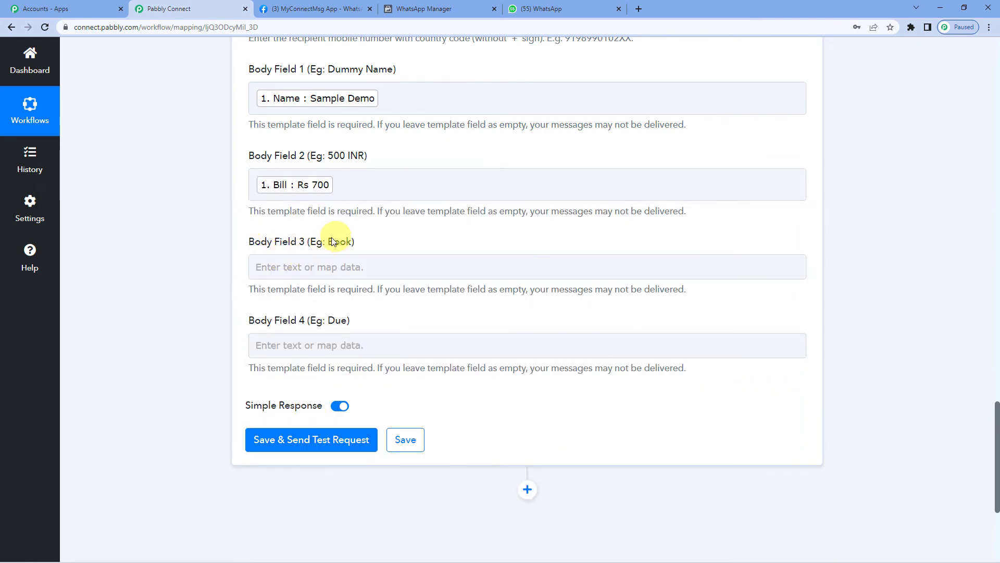
- Map the sheet's Product value (Broadband) into Body Field 3
{"action": "left_click", "coordinate": [435, 9]}
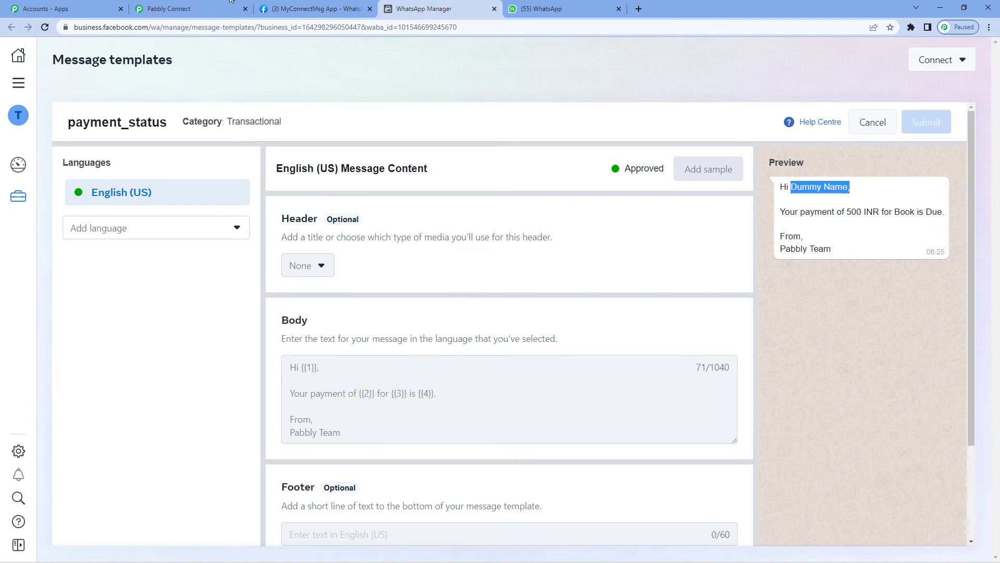
{"action": "left_click", "coordinate": [198, 9]}
{"action": "left_click", "coordinate": [294, 266]}
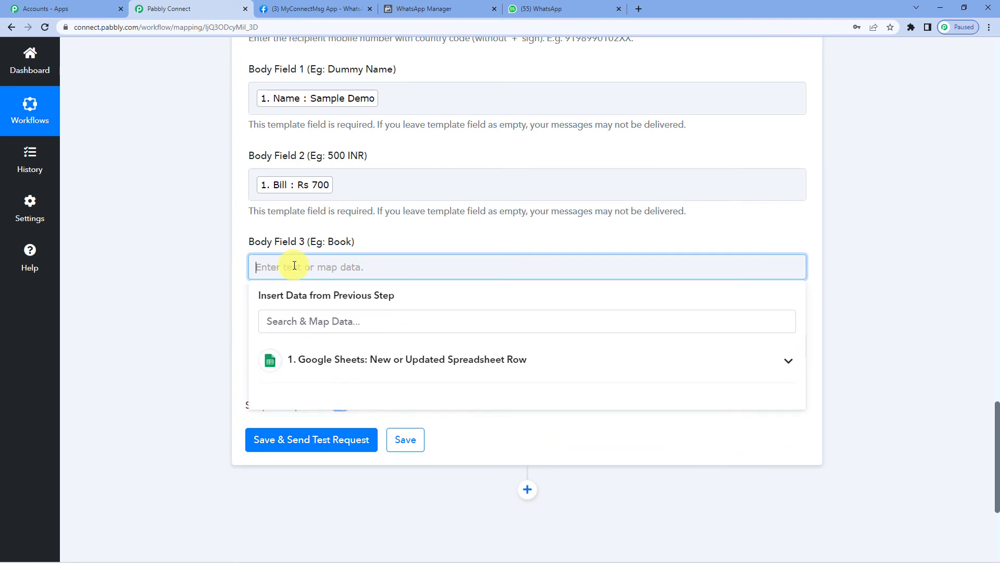
{"action": "left_click", "coordinate": [322, 359]}
{"action": "scroll", "coordinate": [412, 323], "scroll_direction": "down", "scroll_amount": 2}
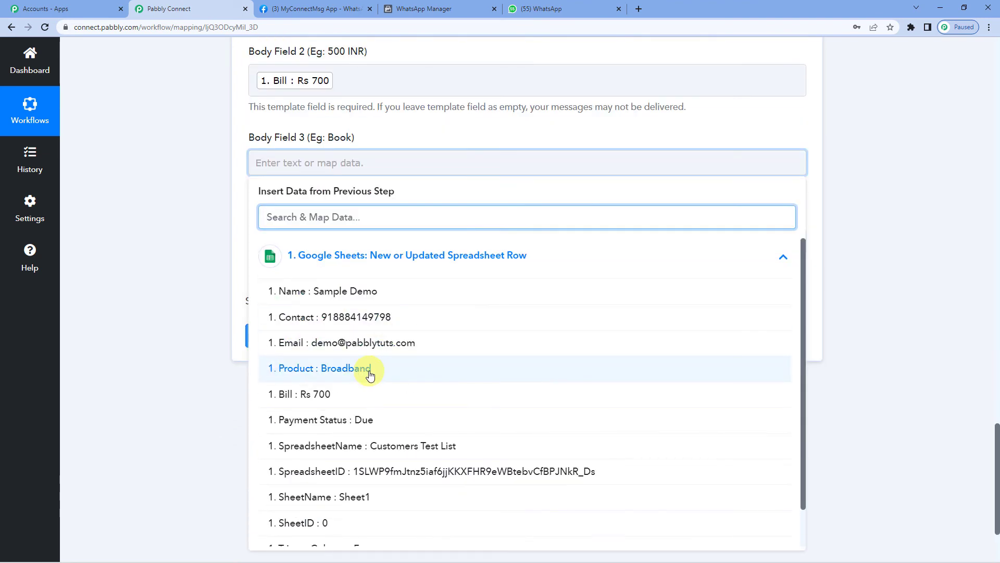
{"action": "left_click", "coordinate": [370, 371]}
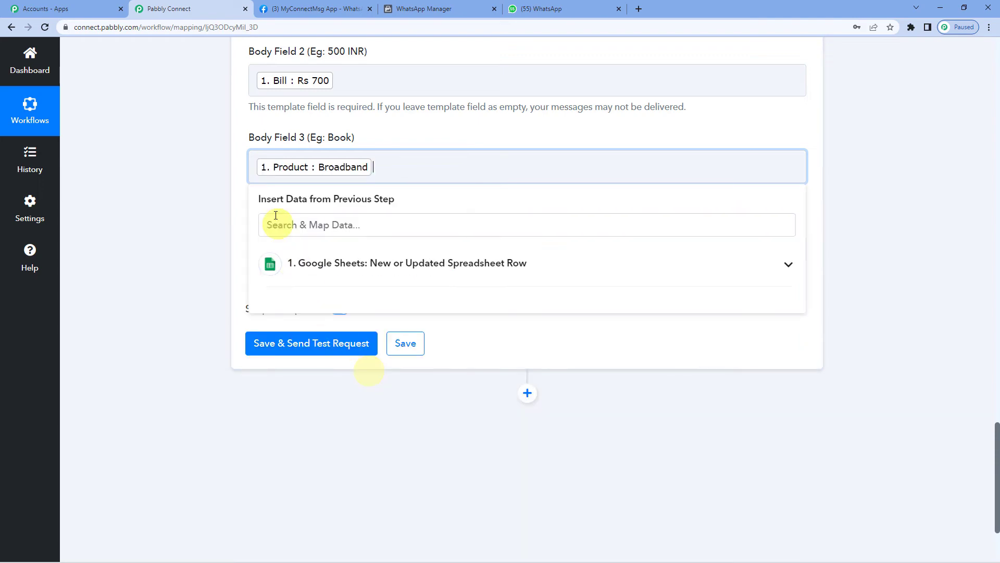
{"action": "left_click", "coordinate": [239, 180]}
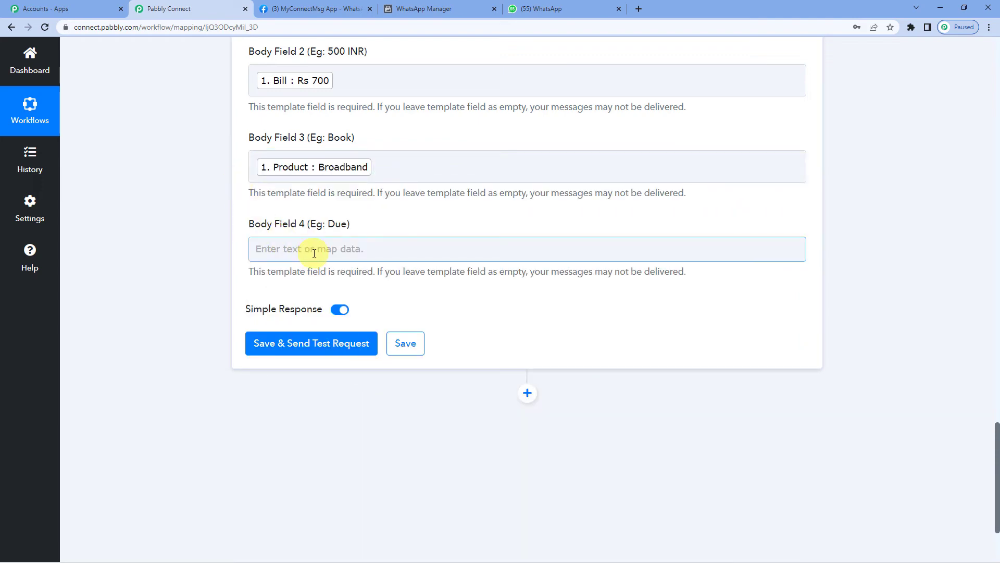
- Map the sheet's Payment Status value (Due) into Body Field 4
{"action": "left_click", "coordinate": [314, 253]}
{"action": "left_click", "coordinate": [319, 8]}
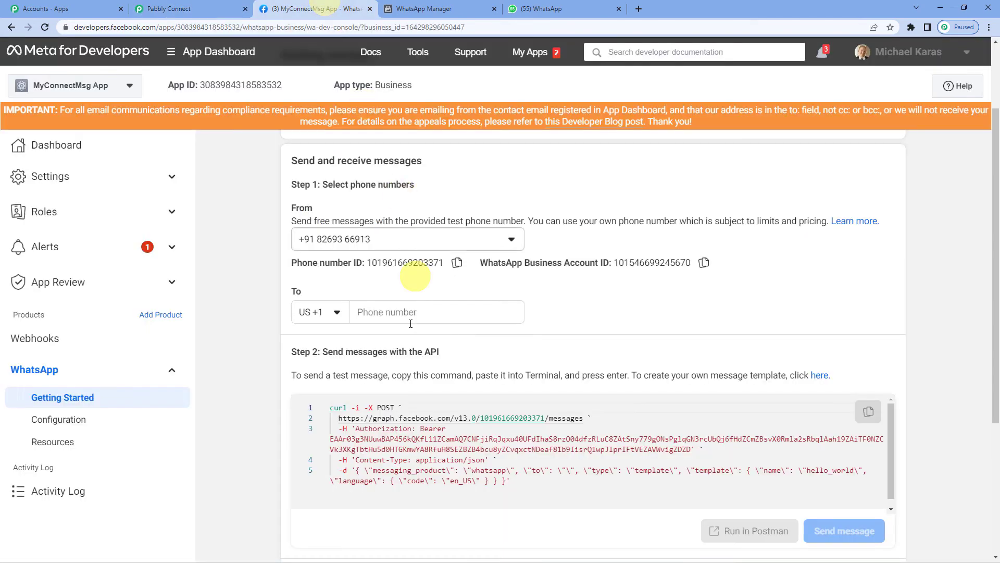
{"action": "left_click", "coordinate": [476, 6]}
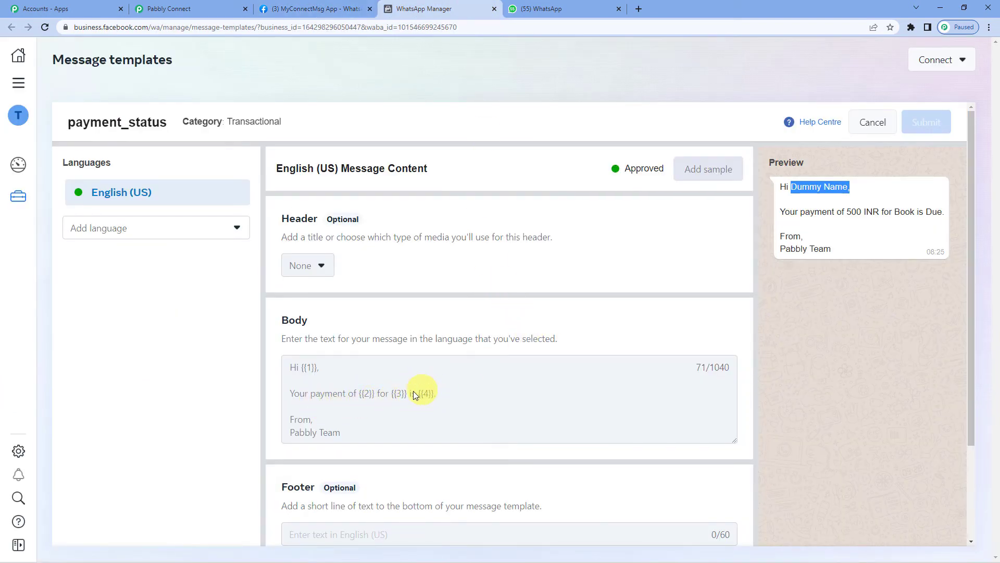
{"action": "left_click", "coordinate": [177, 9]}
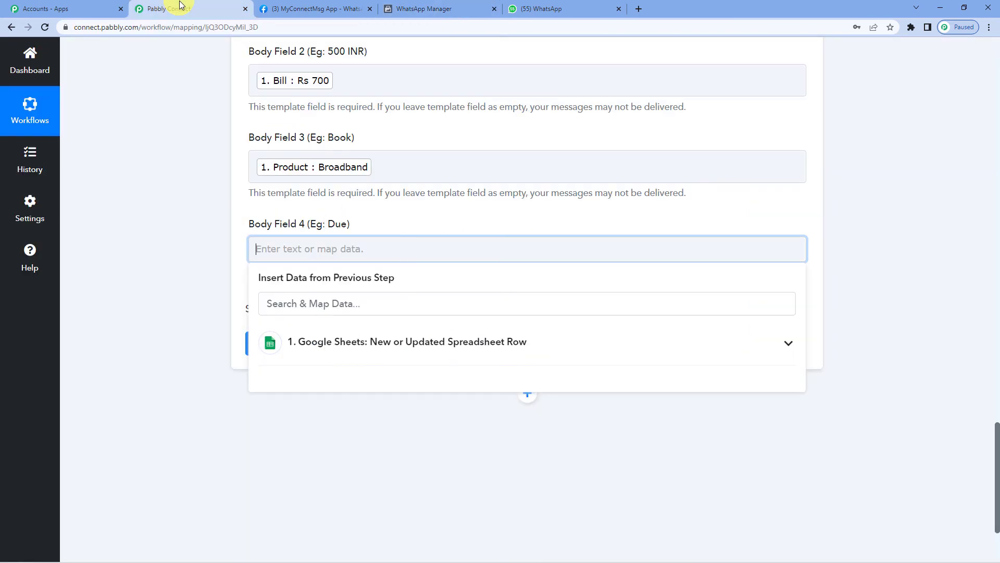
{"action": "left_click", "coordinate": [308, 344]}
{"action": "scroll", "coordinate": [373, 386], "scroll_direction": "down", "scroll_amount": 2}
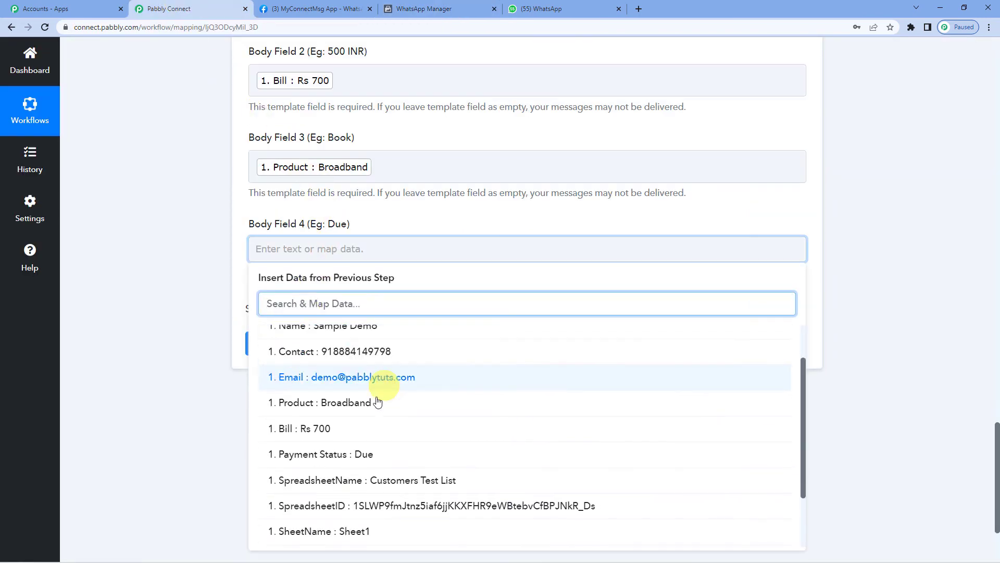
{"action": "left_click", "coordinate": [369, 454]}
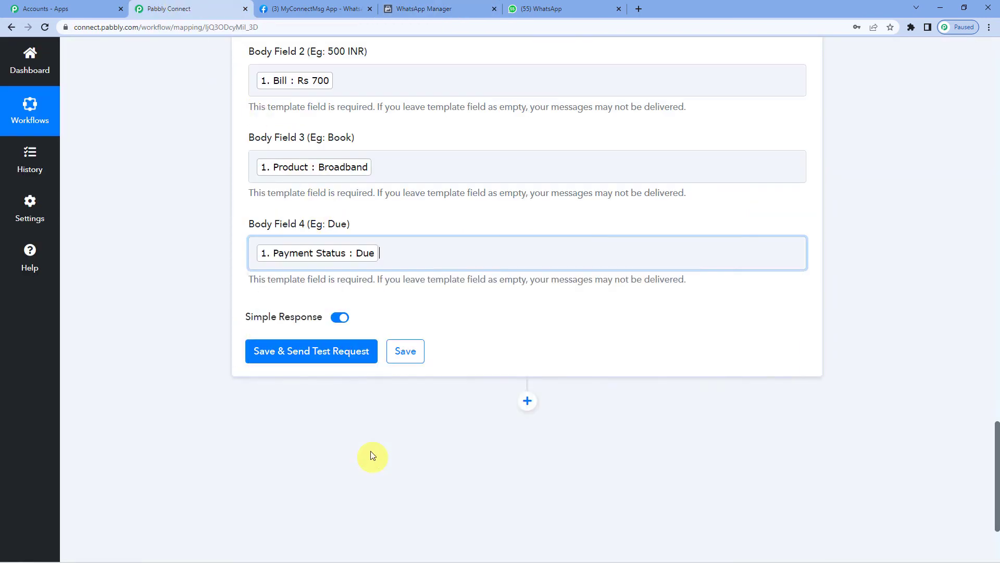
{"action": "left_click", "coordinate": [239, 255]}
{"action": "scroll", "coordinate": [239, 254], "scroll_direction": "up", "scroll_amount": 2}
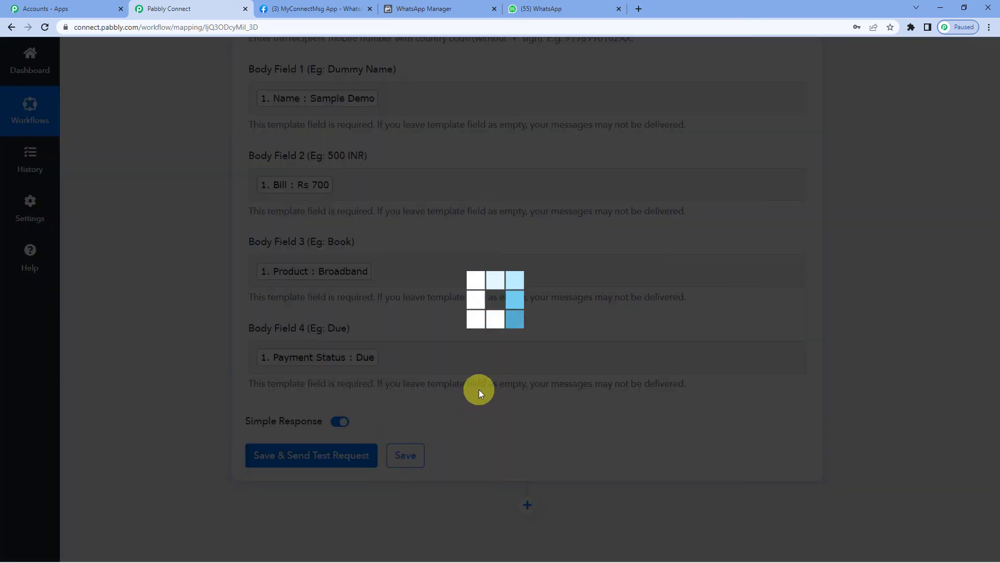
- Scroll down to review the WhatsApp response returned by the test request
{"action": "scroll", "coordinate": [479, 389], "scroll_direction": "down", "scroll_amount": 3}
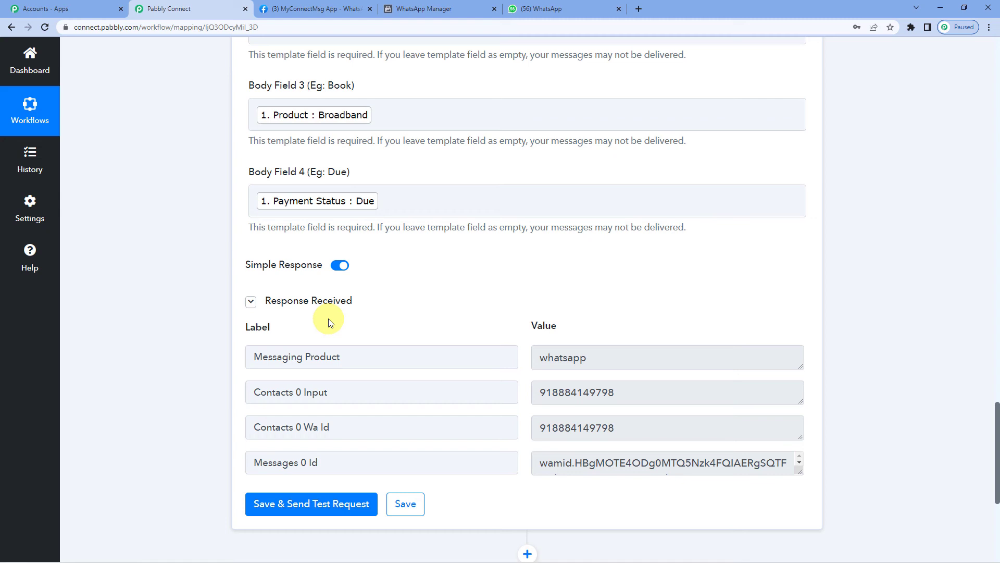
- Open the Pabbly chat in WhatsApp Web and highlight the 700, Broadband and Due values
{"action": "left_click", "coordinate": [578, 5]}
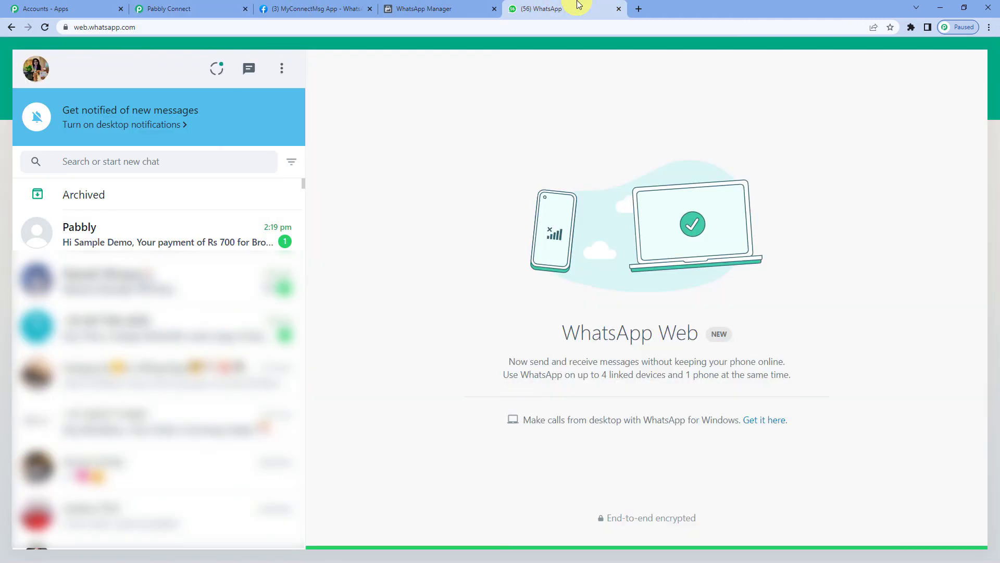
{"action": "left_click", "coordinate": [153, 243]}
{"action": "left_click_drag", "start_coordinate": [387, 423], "coordinate": [552, 449]}
{"action": "double_click", "coordinate": [551, 448]}
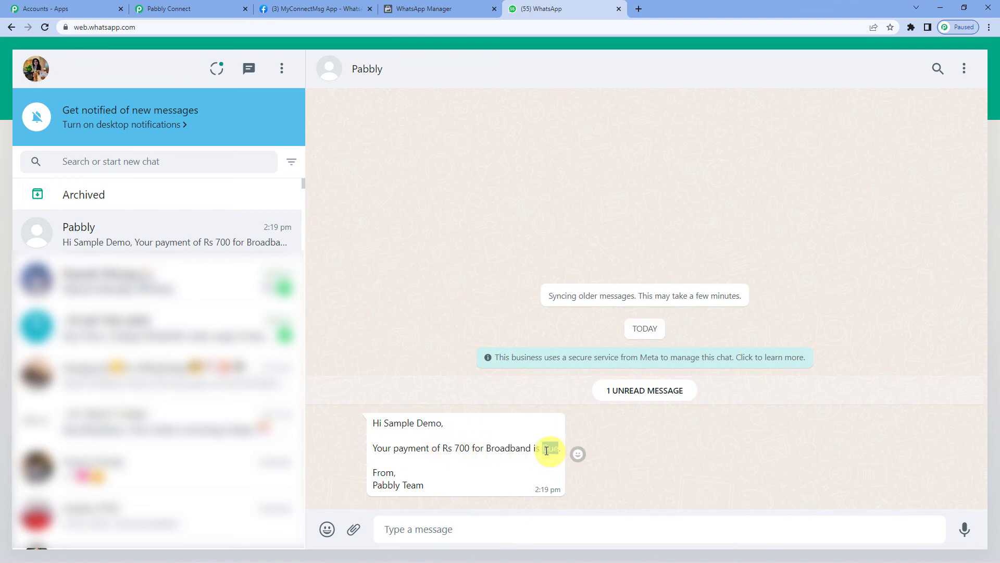
{"action": "double_click", "coordinate": [496, 449]}
{"action": "double_click", "coordinate": [462, 448]}
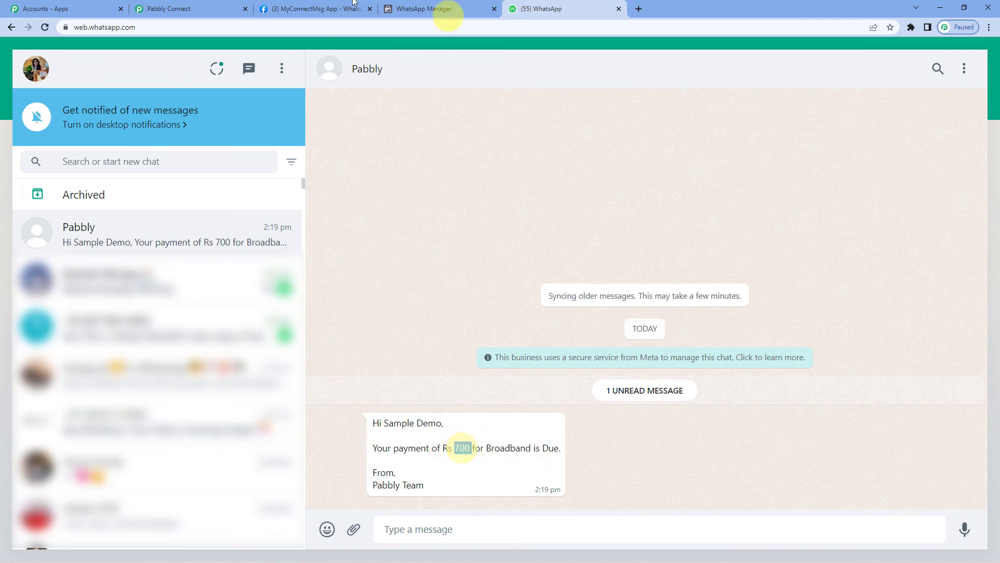
{"action": "left_click", "coordinate": [224, 8]}
- Collapse the WhatsApp action and Google Sheets trigger steps, then bring up Customers Test List
{"action": "scroll", "coordinate": [202, 350], "scroll_direction": "up", "scroll_amount": 3}
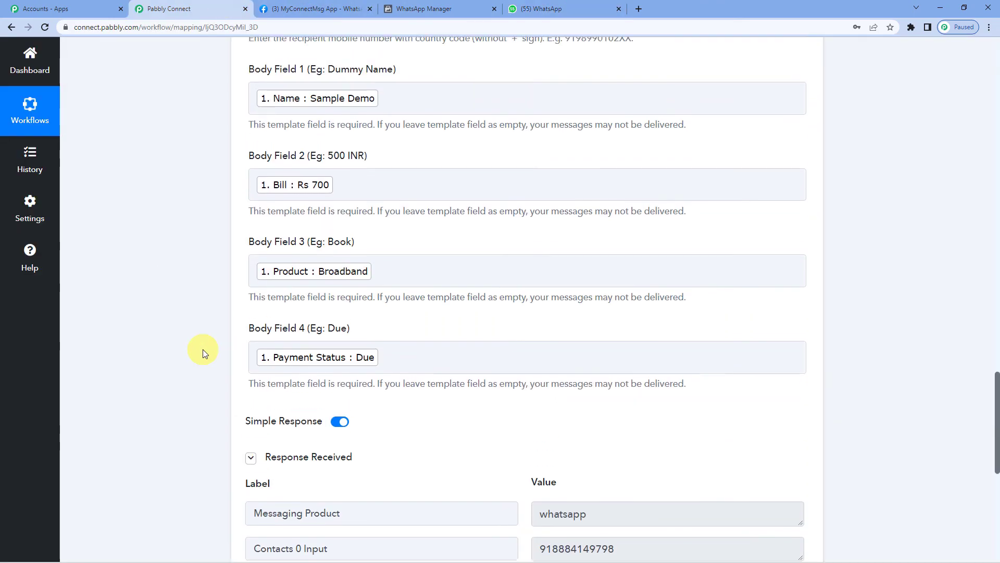
{"action": "scroll", "coordinate": [203, 349], "scroll_direction": "up", "scroll_amount": 2}
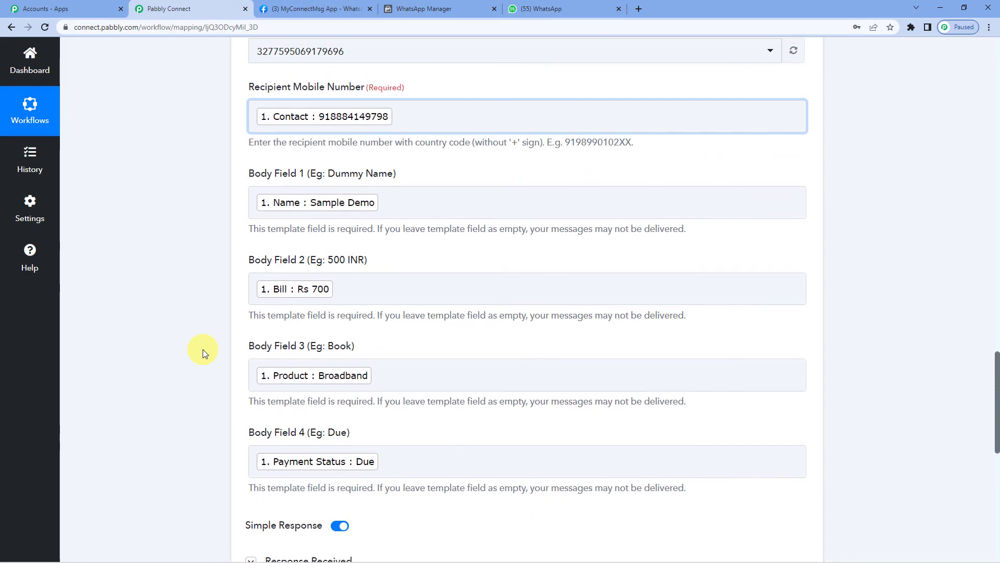
{"action": "scroll", "coordinate": [203, 350], "scroll_direction": "down", "scroll_amount": 5}
{"action": "scroll", "coordinate": [203, 350], "scroll_direction": "up", "scroll_amount": 10}
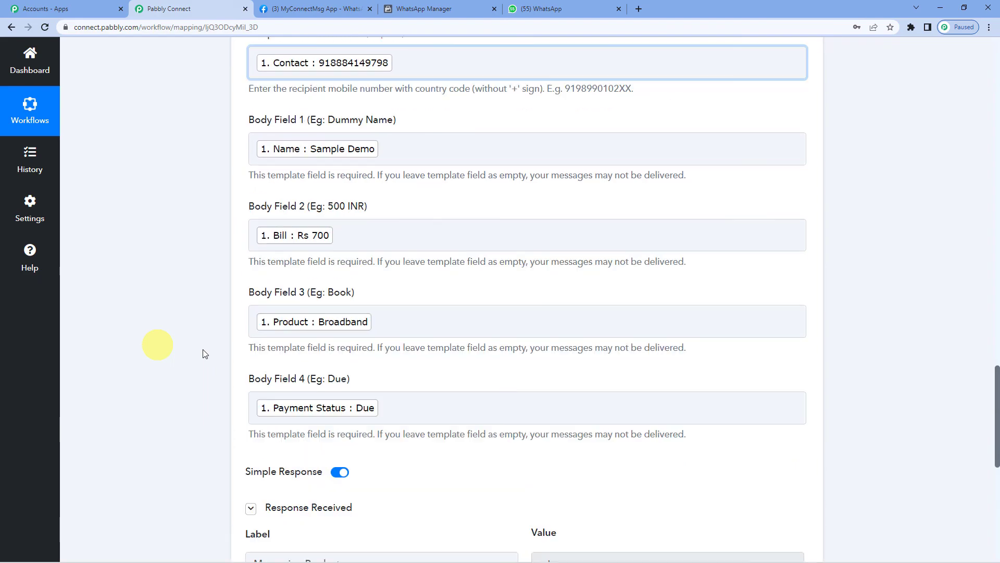
{"action": "scroll", "coordinate": [204, 354], "scroll_direction": "up", "scroll_amount": 5}
{"action": "left_click", "coordinate": [361, 190]}
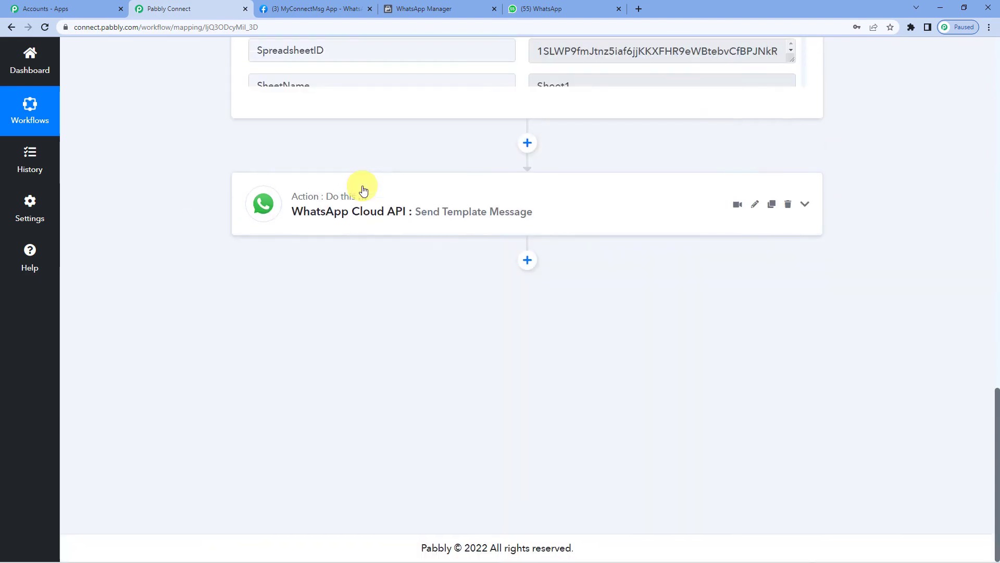
{"action": "scroll", "coordinate": [363, 190], "scroll_direction": "up", "scroll_amount": 5}
{"action": "scroll", "coordinate": [363, 191], "scroll_direction": "up", "scroll_amount": 10}
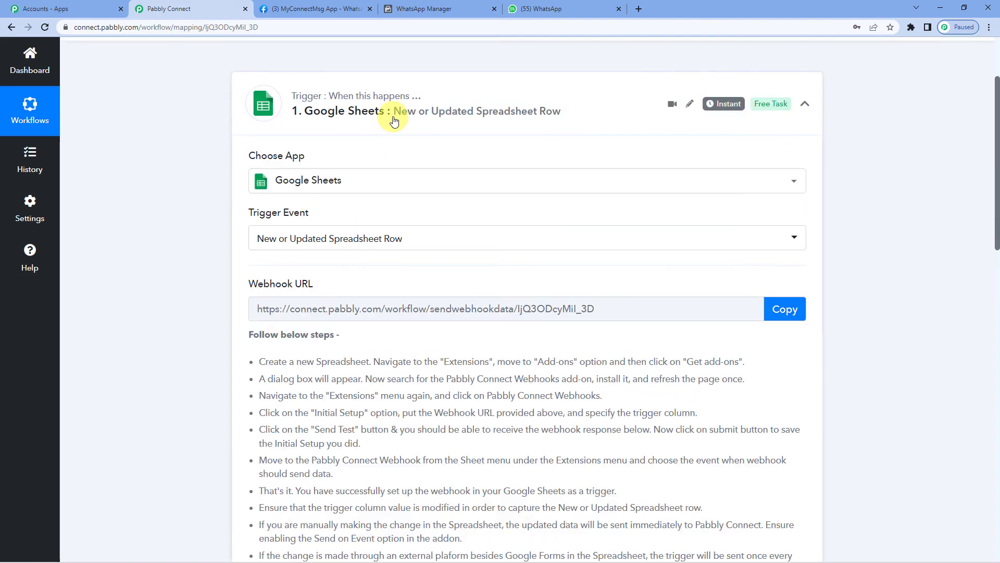
{"action": "left_click", "coordinate": [392, 118]}
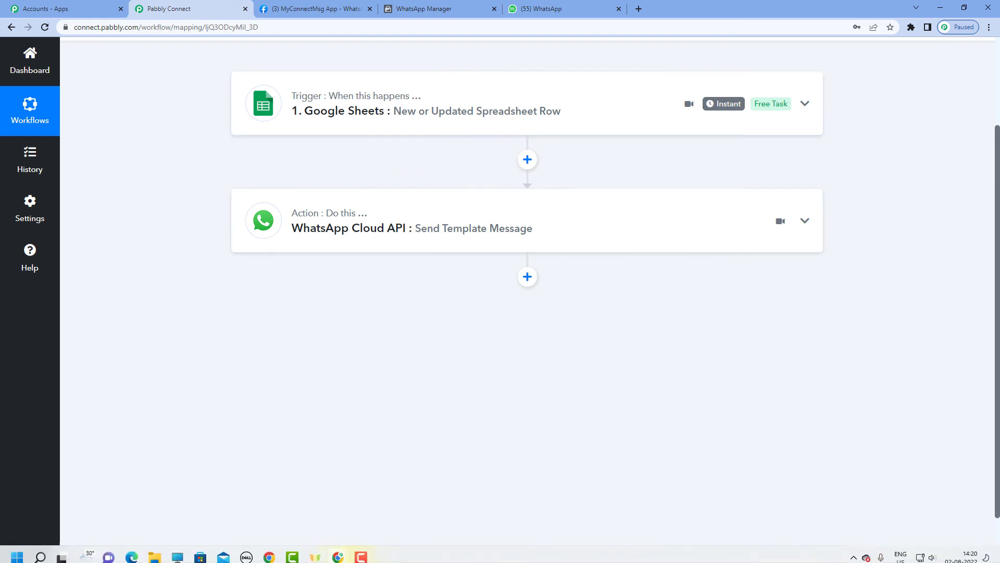
{"action": "mouse_move", "coordinate": [334, 551]}
{"action": "left_click", "coordinate": [358, 511]}
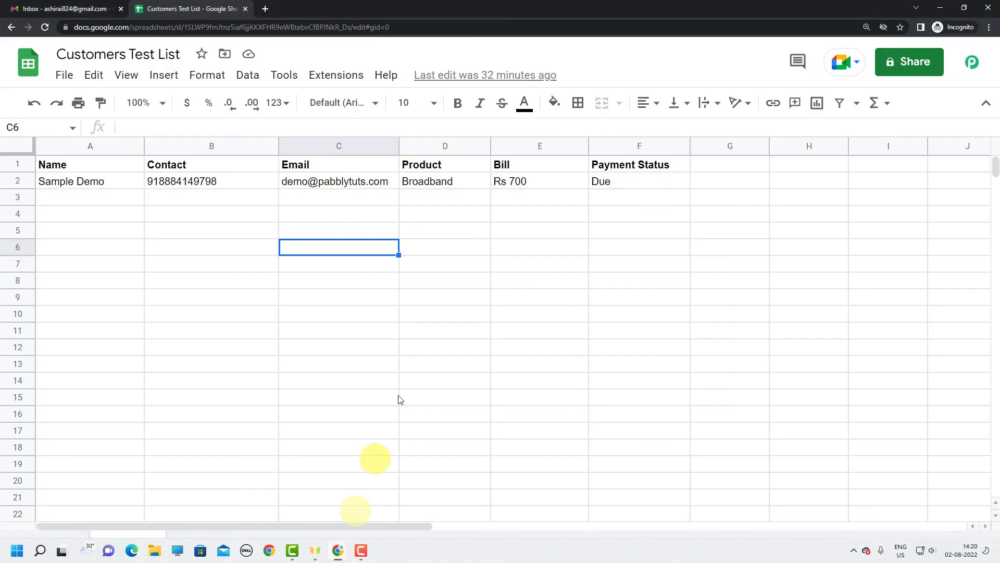
- Replace Due with Clear in cell F2 and reload the spreadsheet
{"action": "double_click", "coordinate": [602, 183]}
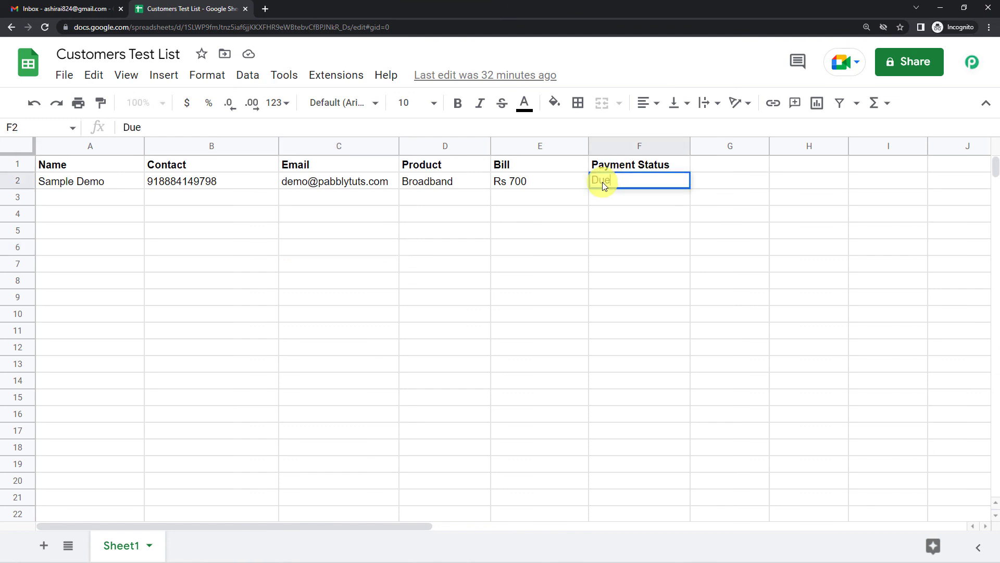
{"action": "double_click", "coordinate": [602, 182]}
{"action": "type", "text": "Ck"}
{"action": "type", "text": "ear"}
{"action": "left_click", "coordinate": [598, 218]}
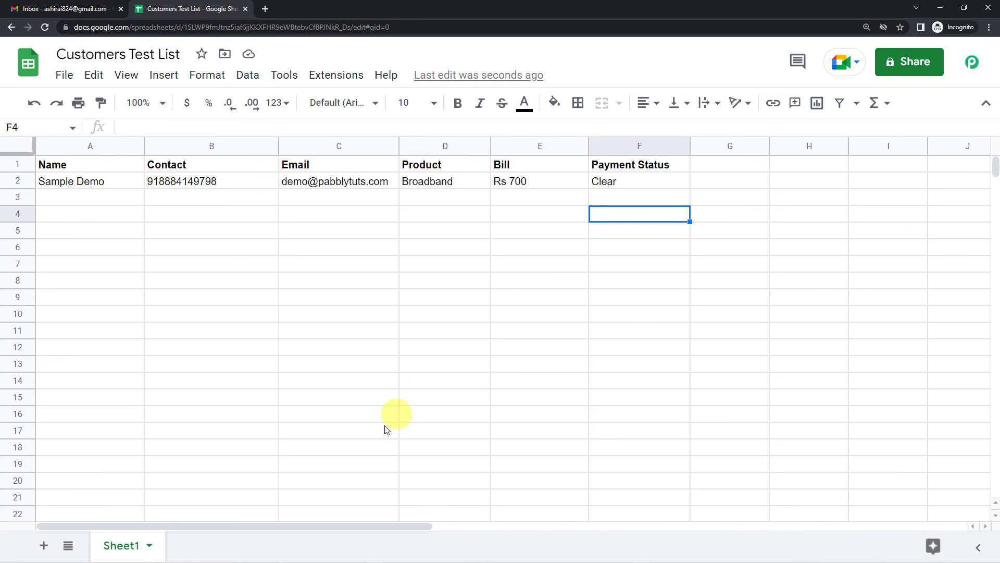
{"action": "left_click", "coordinate": [44, 29]}
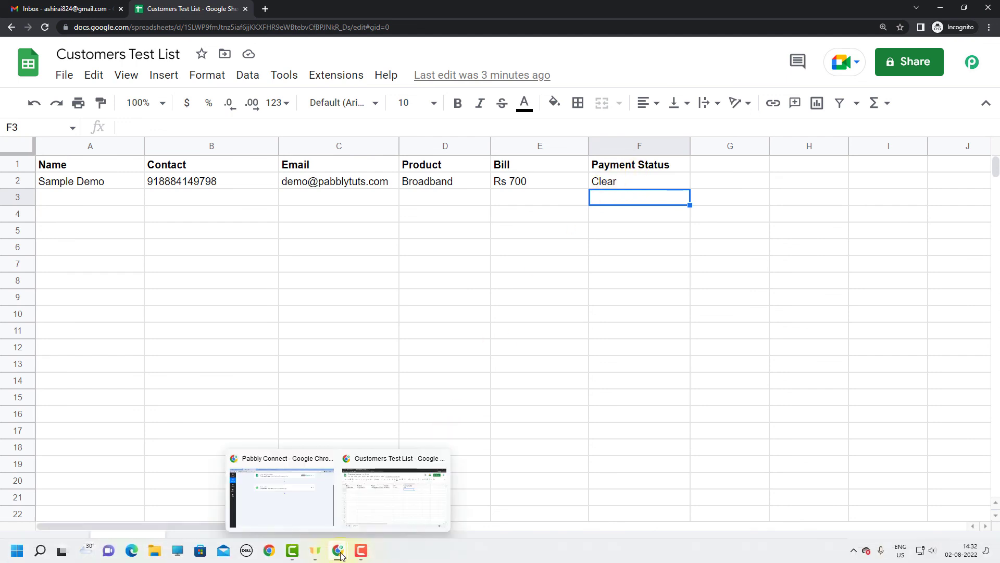
- In the WhatsApp Web Pabbly chat, highlight the newest message's greeting, Rs 700 Broadband payment line and 'Clear'
{"action": "left_click", "coordinate": [279, 491]}
{"action": "left_click", "coordinate": [560, 5]}
{"action": "left_click", "coordinate": [146, 232]}
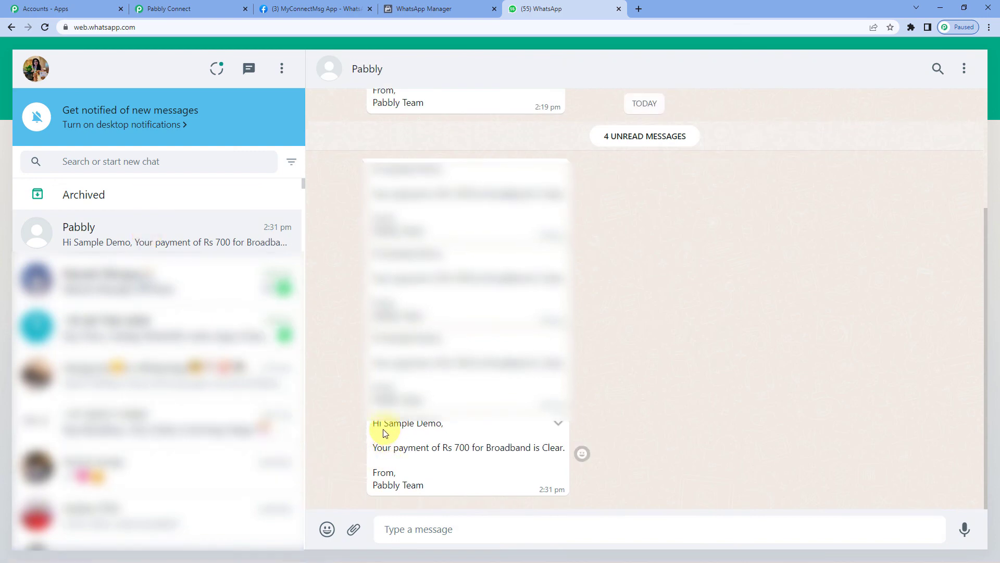
{"action": "left_click_drag", "start_coordinate": [384, 423], "coordinate": [447, 423]}
{"action": "left_click_drag", "start_coordinate": [388, 447], "coordinate": [547, 446]}
{"action": "double_click", "coordinate": [549, 448]}
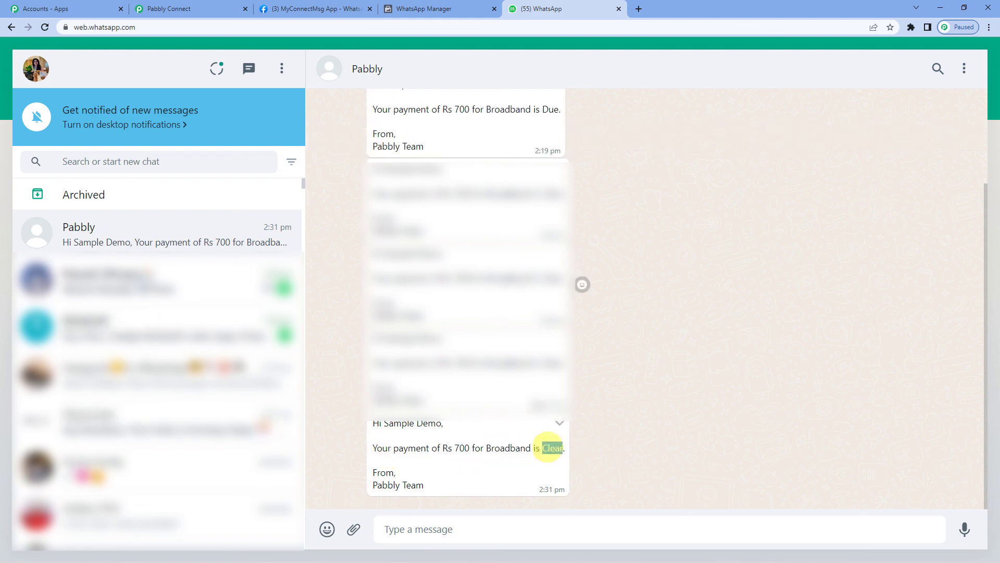
{"action": "left_click", "coordinate": [198, 9]}
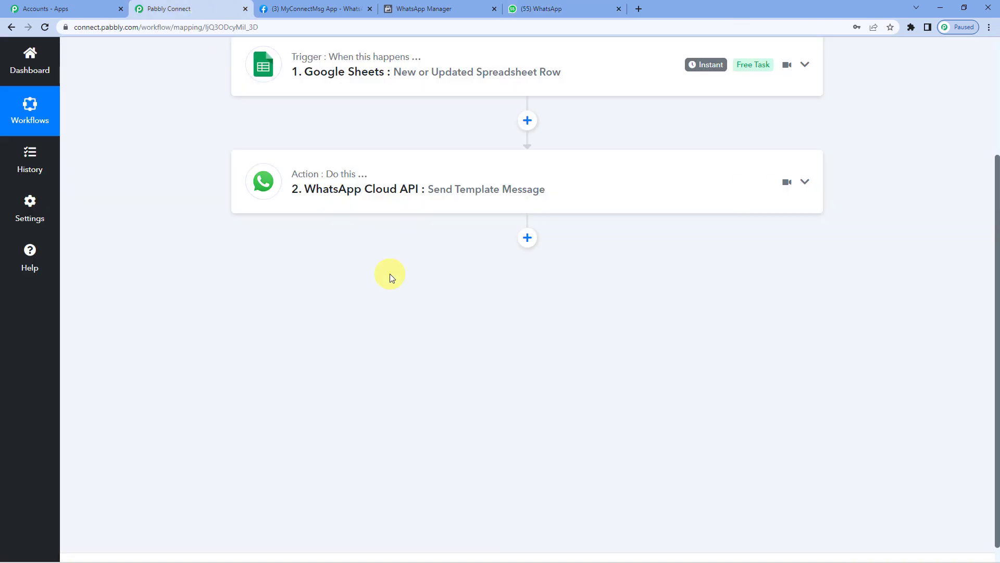